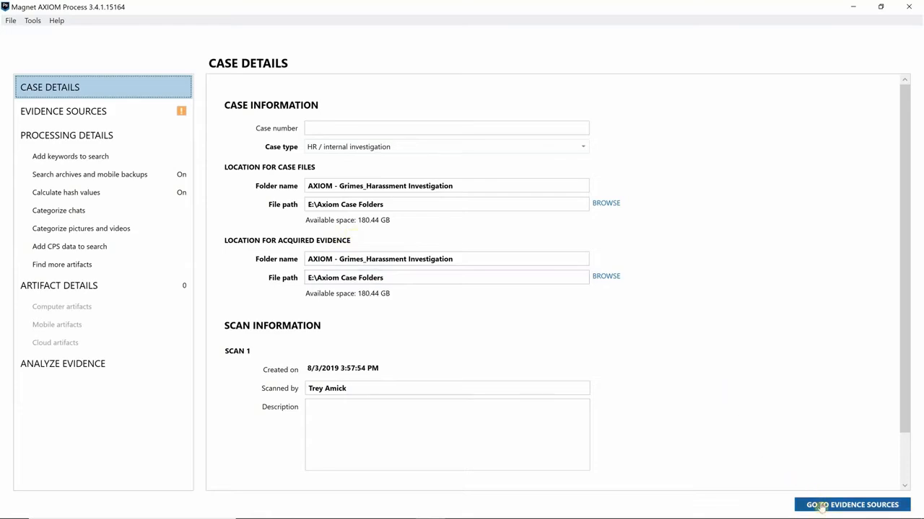
Add Slack as a cloud evidence source using user name and password sign-in, entering the workspace address
left_click(820, 508)
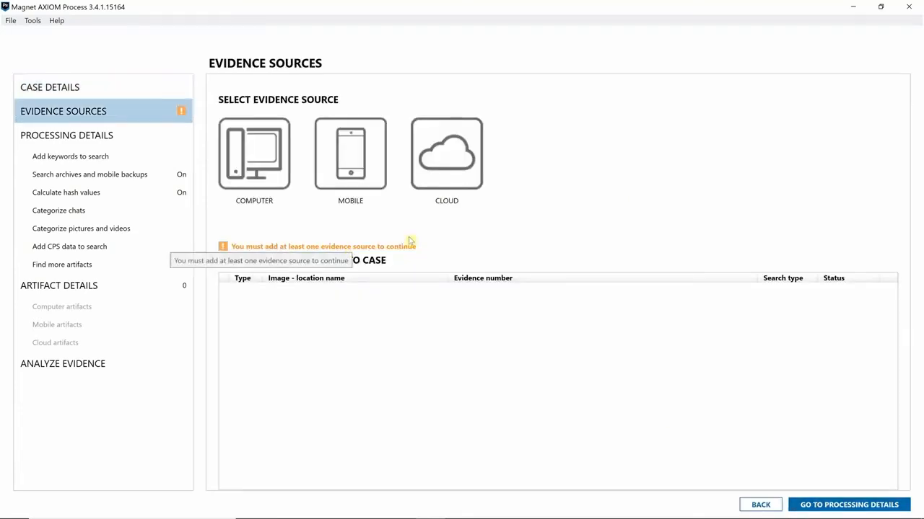
left_click(445, 183)
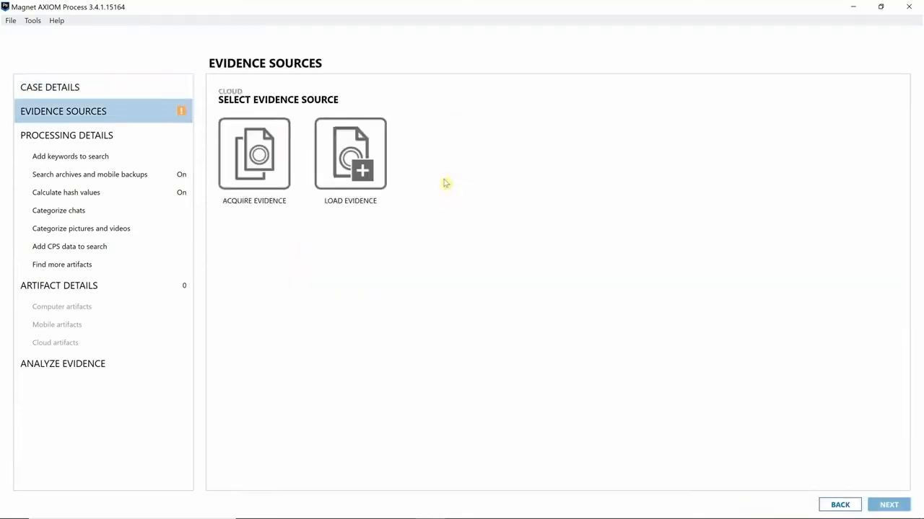
left_click(255, 179)
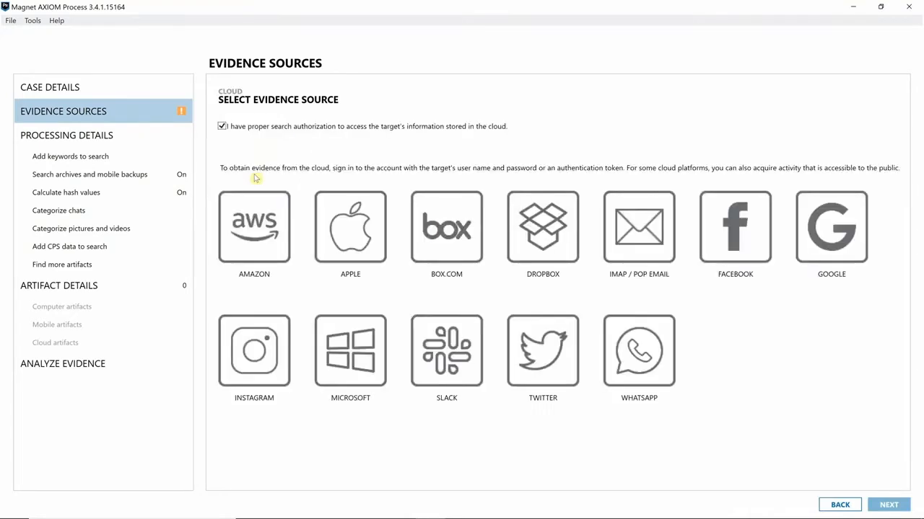
left_click(440, 339)
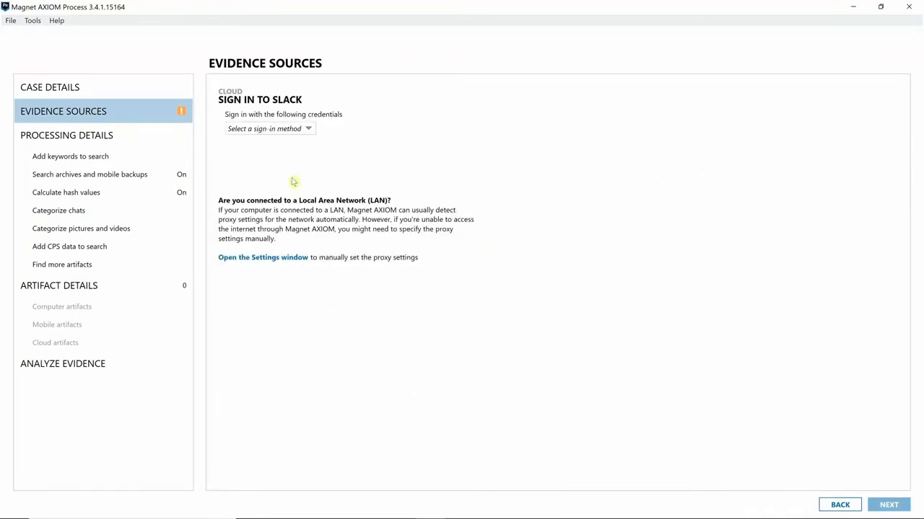
left_click(279, 131)
left_click(270, 164)
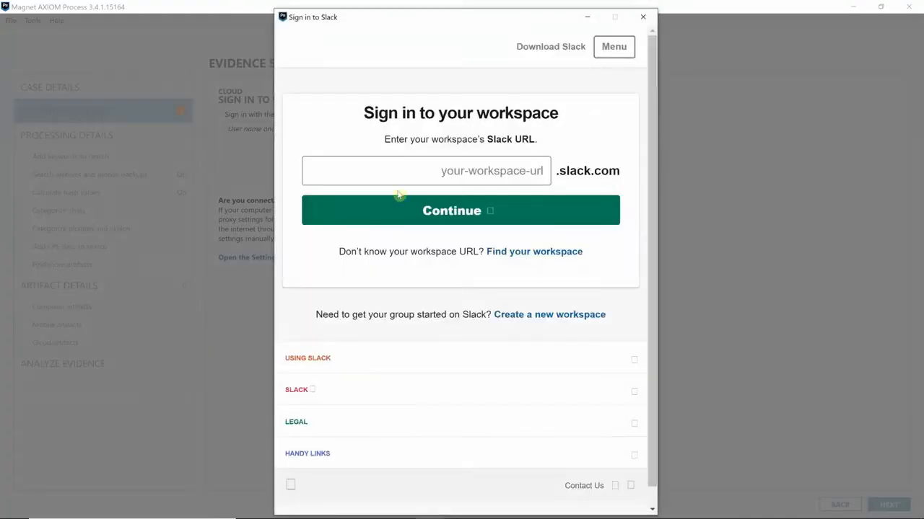
left_click(398, 177)
type("mfdee")
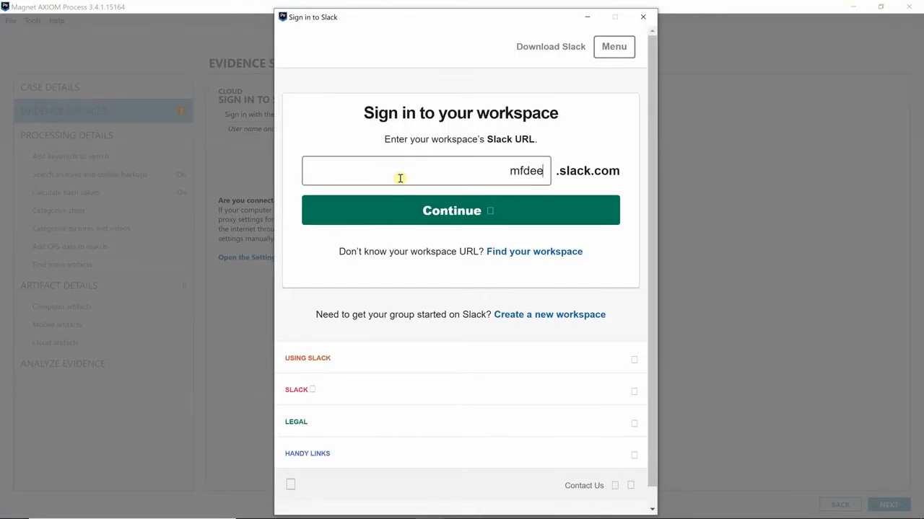
key("BackSpace")
type("vsolutions")
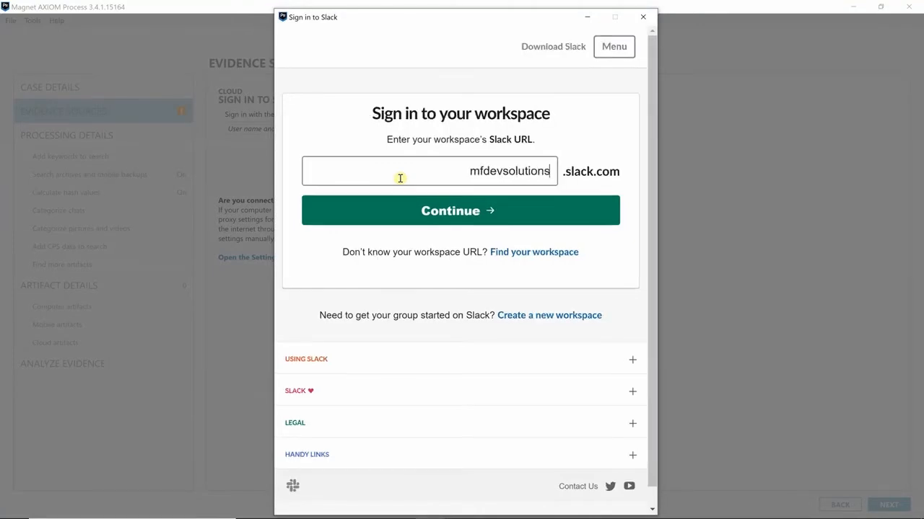
left_click(445, 216)
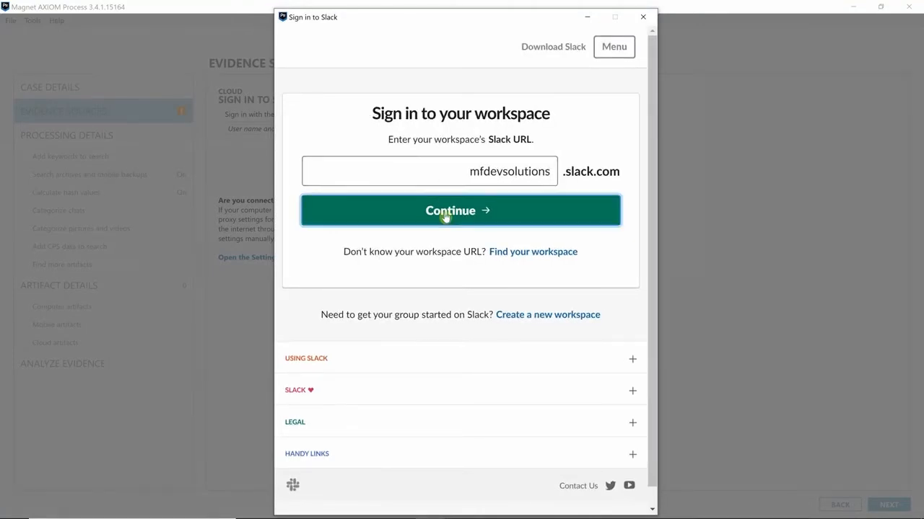
Sign in with the account e-mail and password, and grant AXIOM the requested Slack permissions
left_click(368, 235)
key("Tab")
type("•••••••••••••")
key("Return")
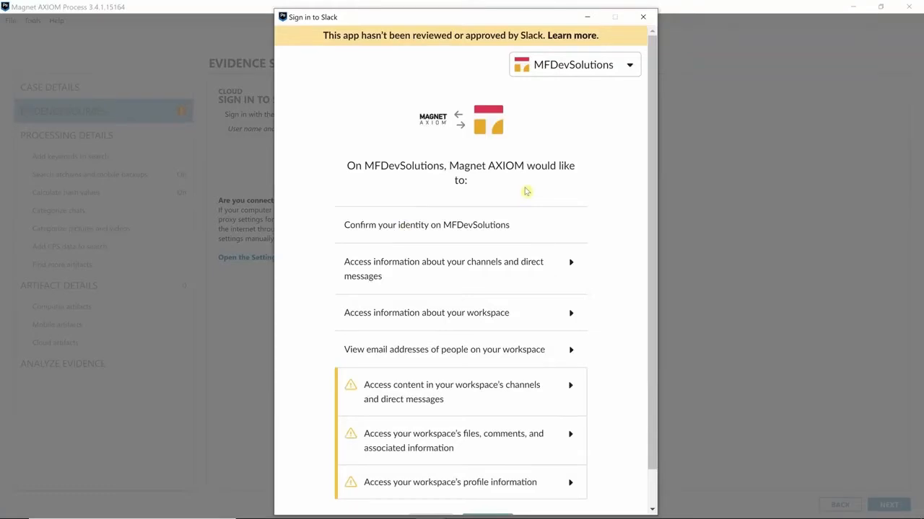
left_click_drag(653, 107, 640, 213)
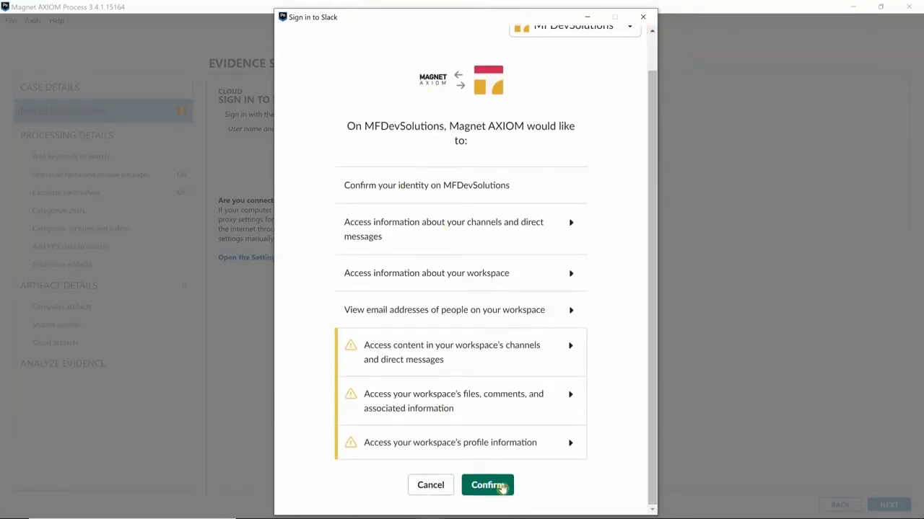
left_click(502, 488)
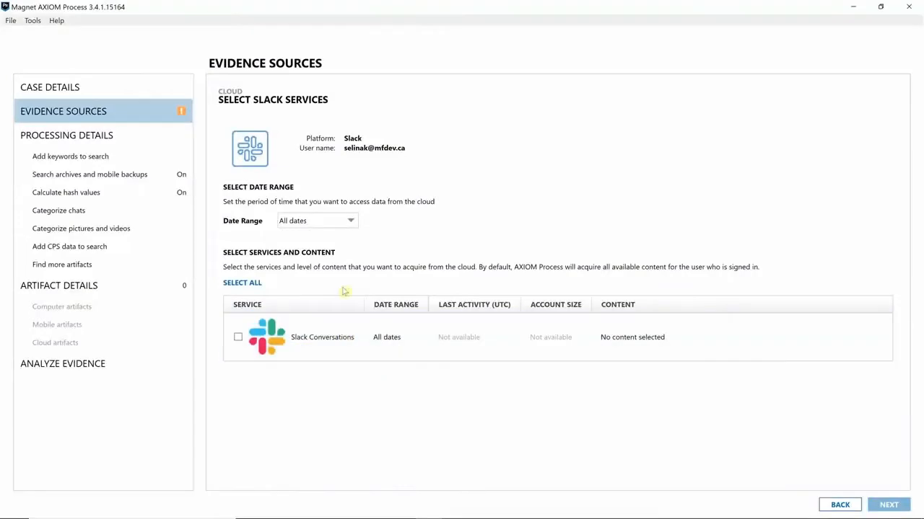
Limit the Slack acquisition to data after July 1, 2019
left_click(336, 223)
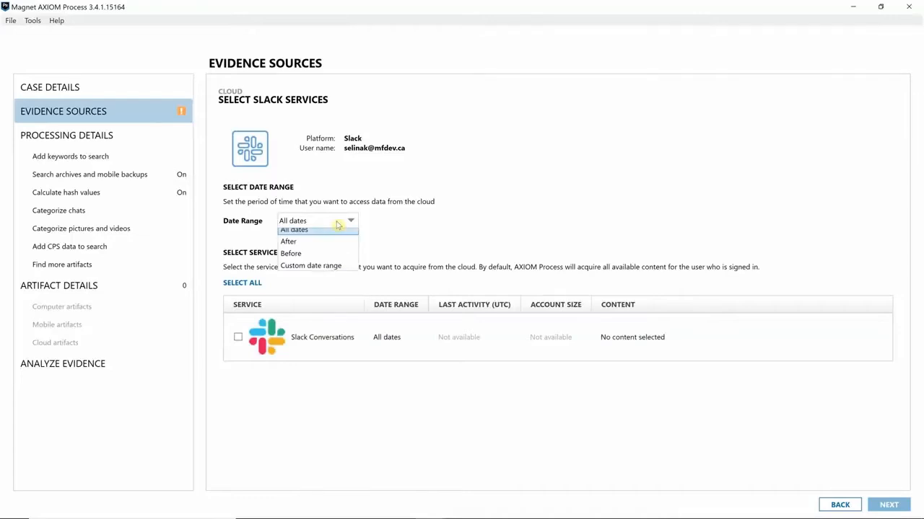
left_click(301, 246)
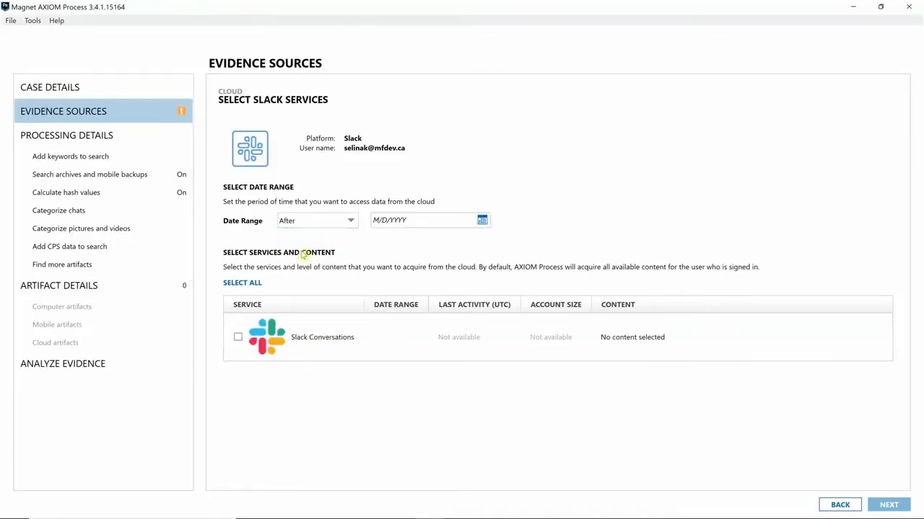
left_click(481, 220)
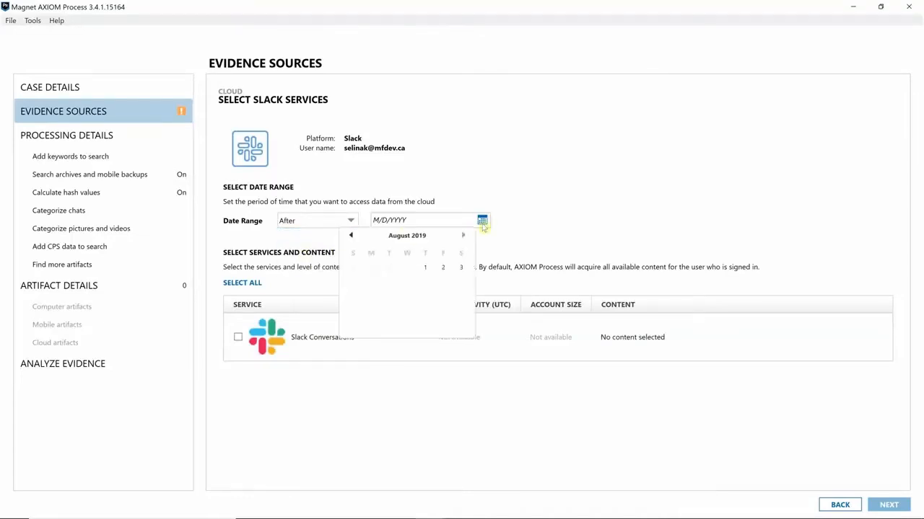
left_click(353, 237)
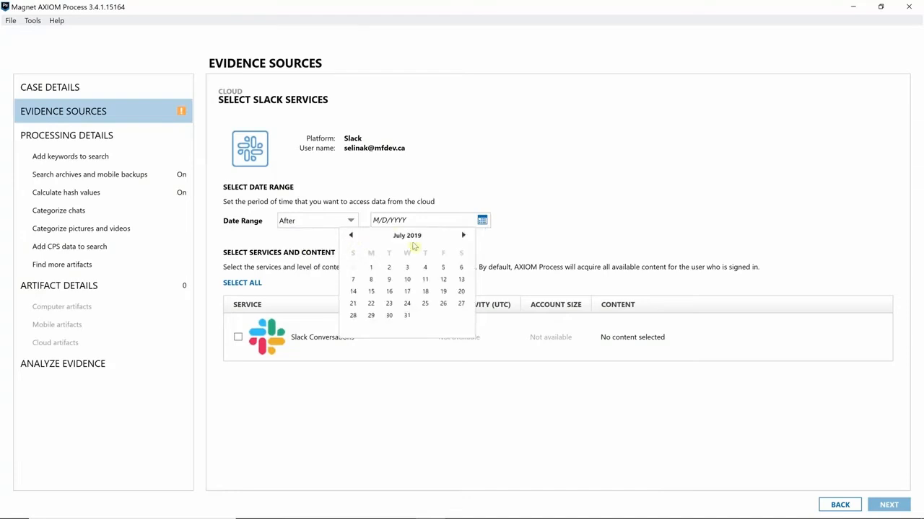
left_click(372, 267)
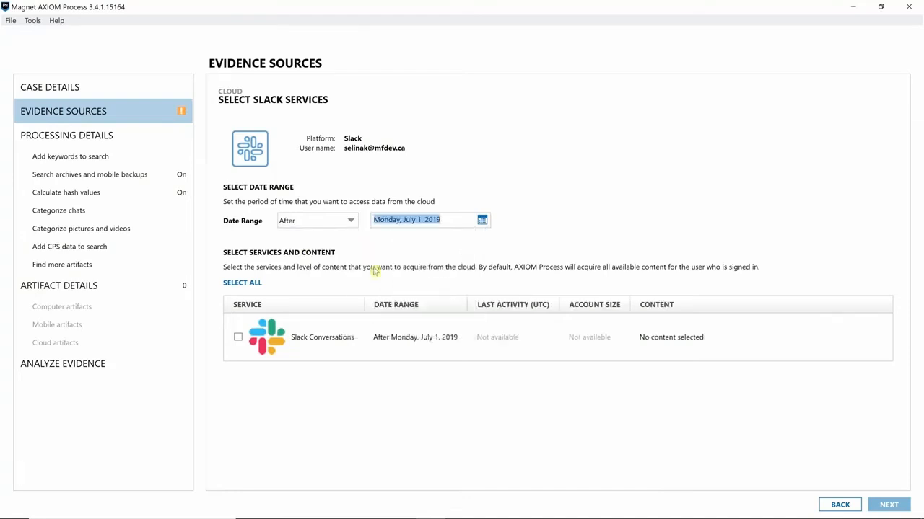
Select all Slack services, add the source to the case, and begin another cloud acquisition
left_click(248, 284)
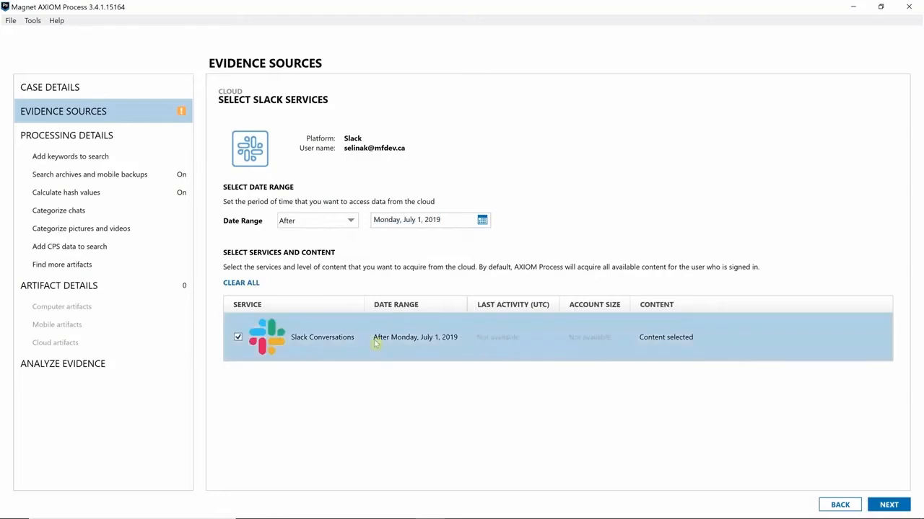
left_click(888, 505)
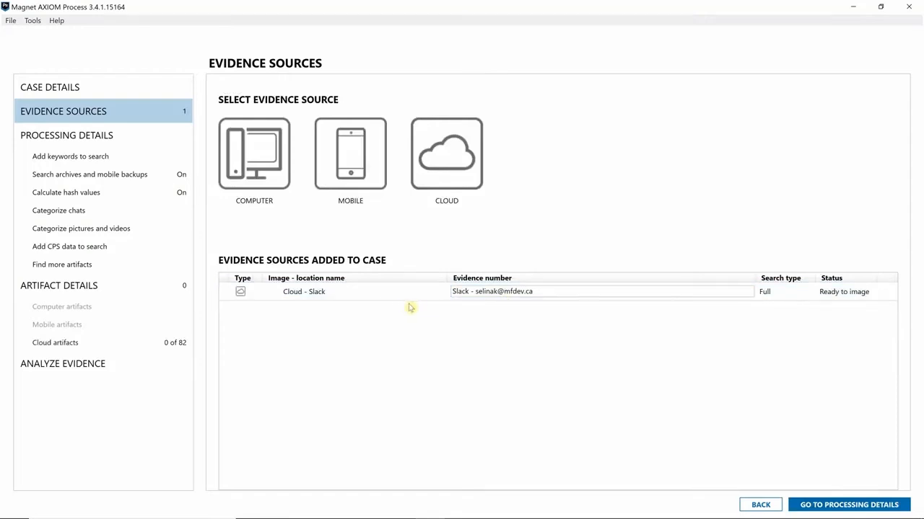
left_click(445, 176)
left_click(267, 177)
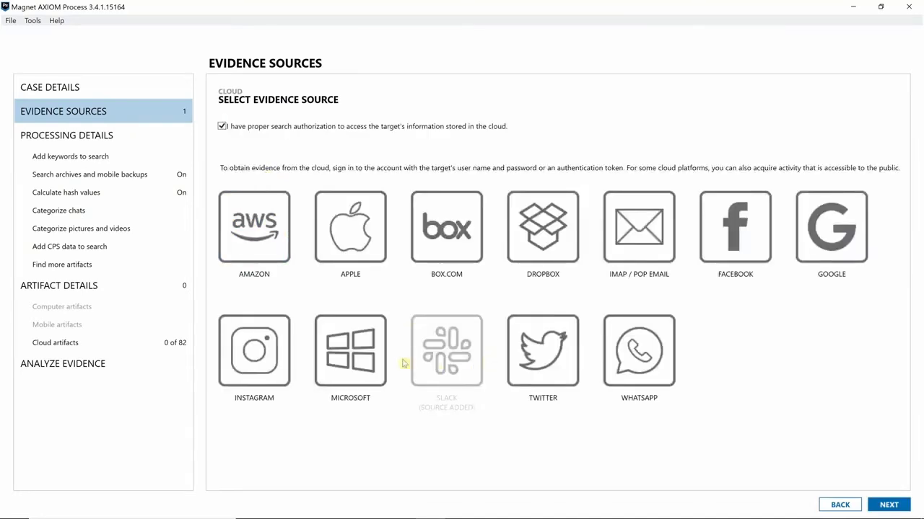
Choose Microsoft with user name and password sign-in, and log in with the account e-mail and password
left_click(367, 359)
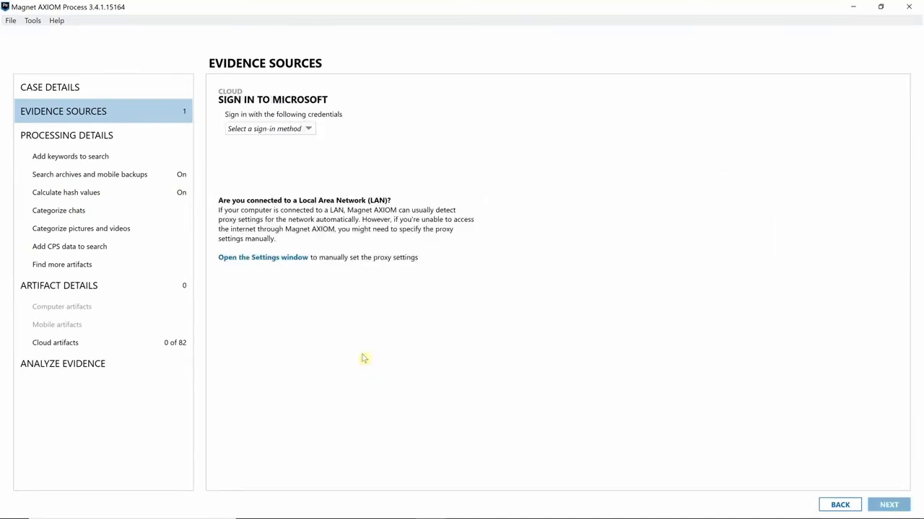
left_click(294, 130)
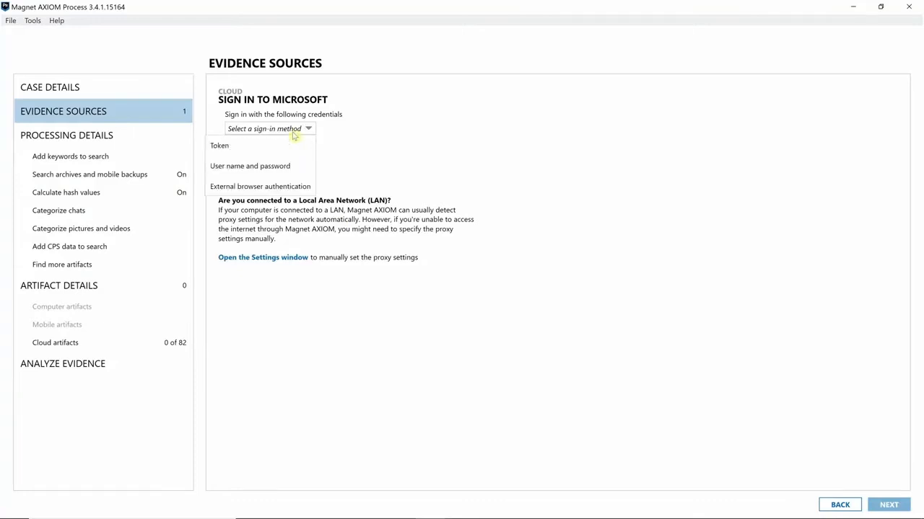
left_click(277, 168)
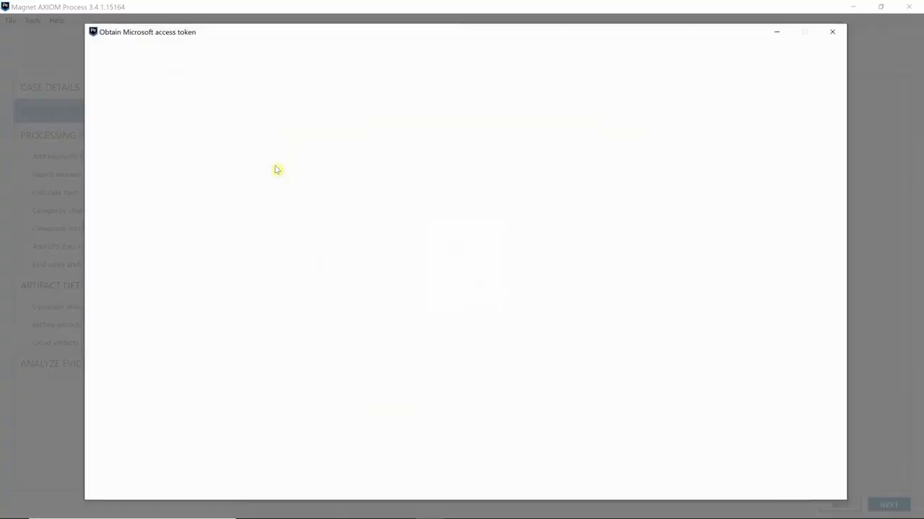
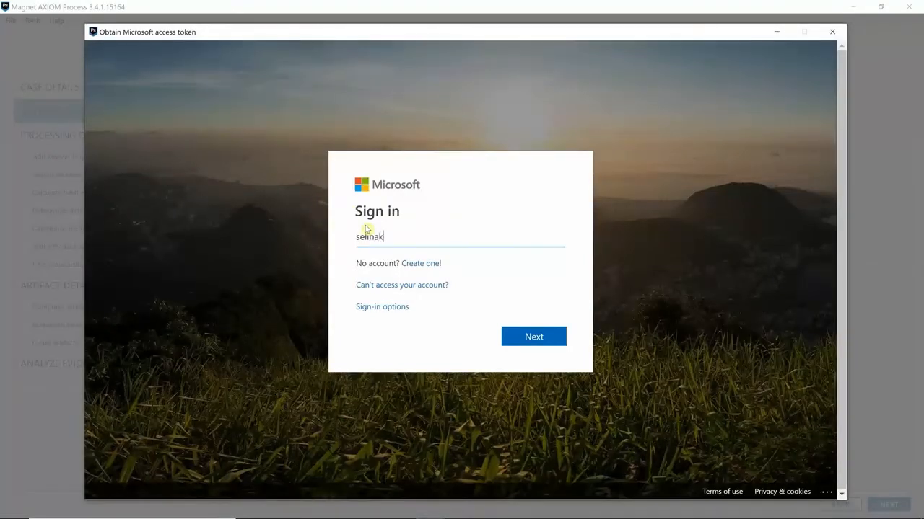
key("Return")
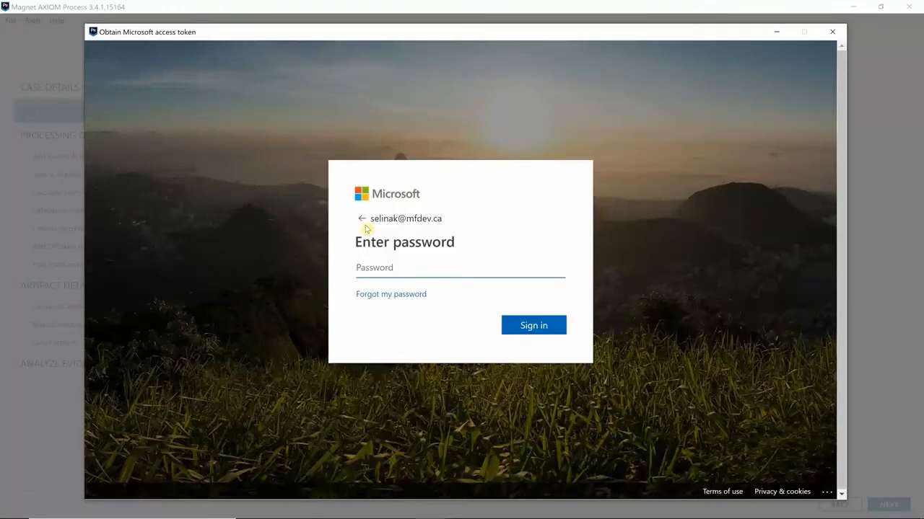
type("••••••••••••")
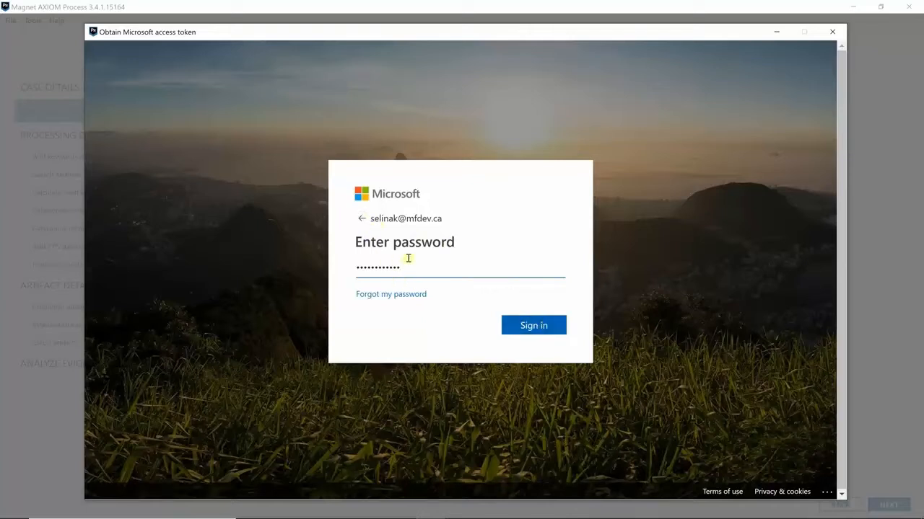
left_click(553, 326)
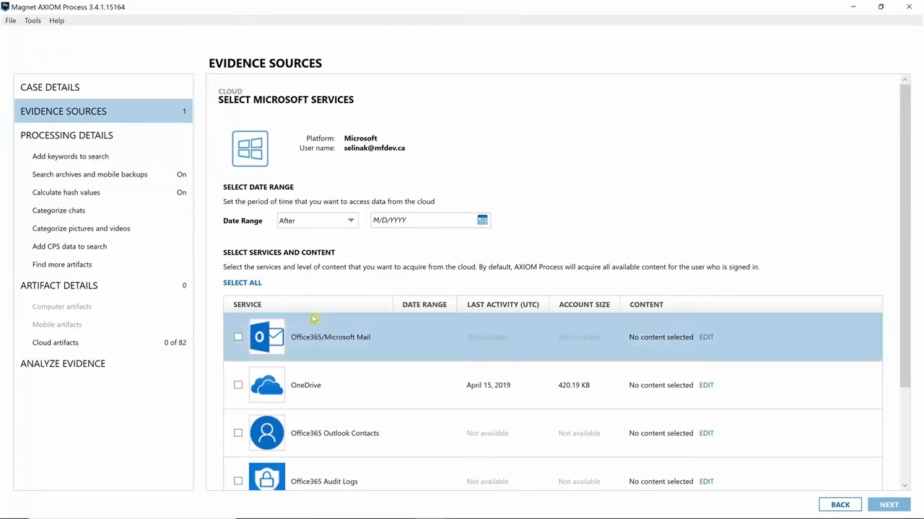
Add Office365/Microsoft Mail with data after July 1, 2019, then start a new cloud acquisition
left_click(482, 220)
left_click(372, 265)
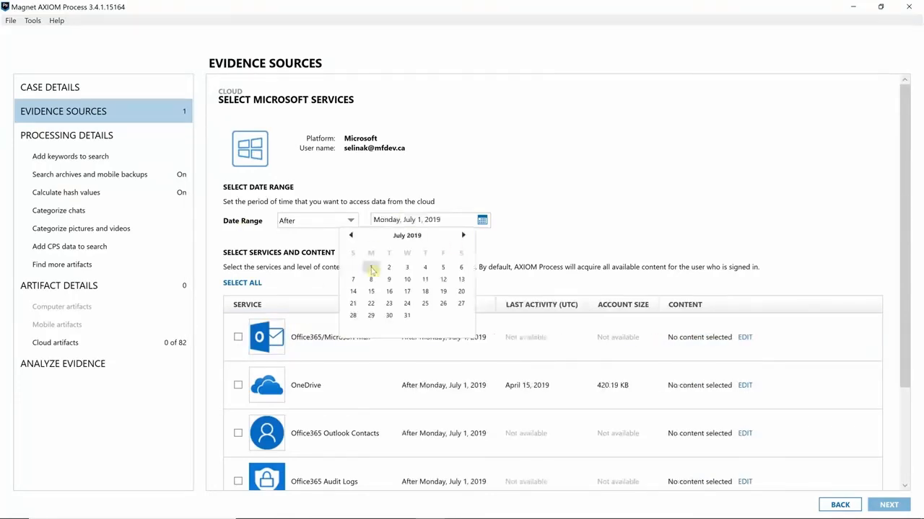
left_click(238, 338)
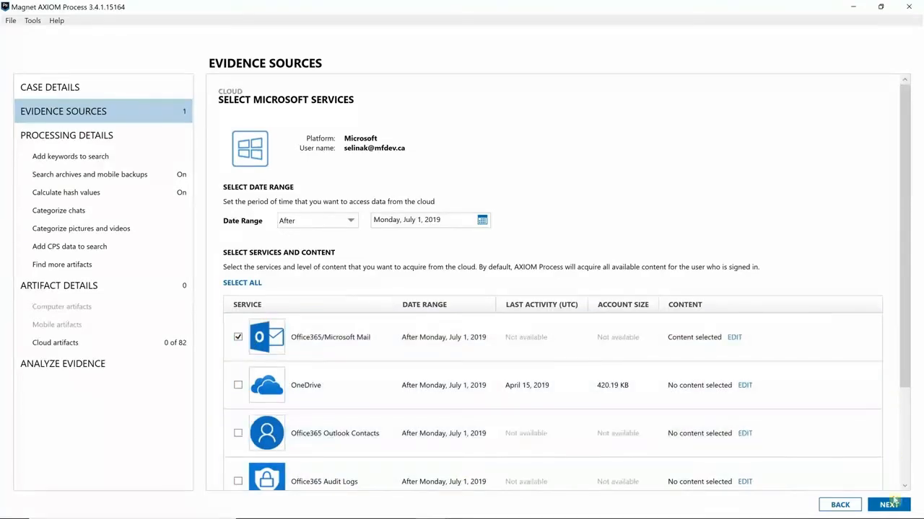
left_click(889, 505)
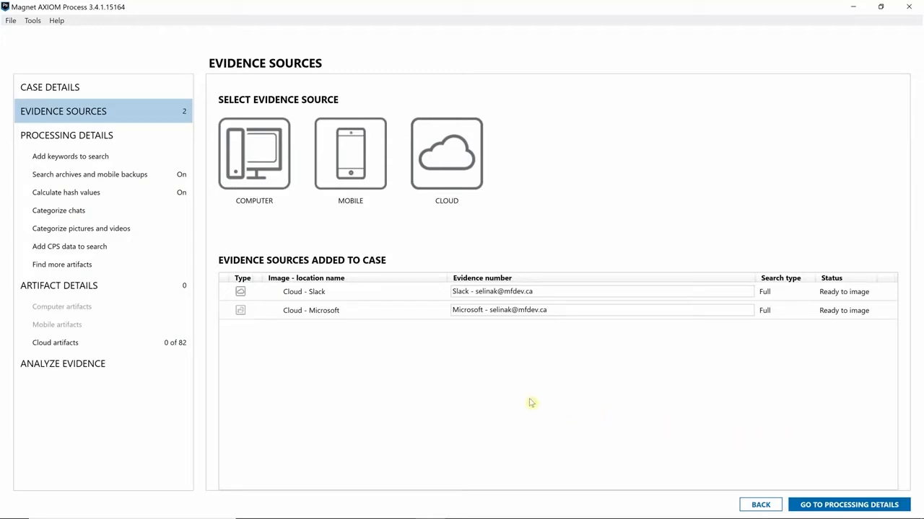
left_click(449, 160)
left_click(252, 175)
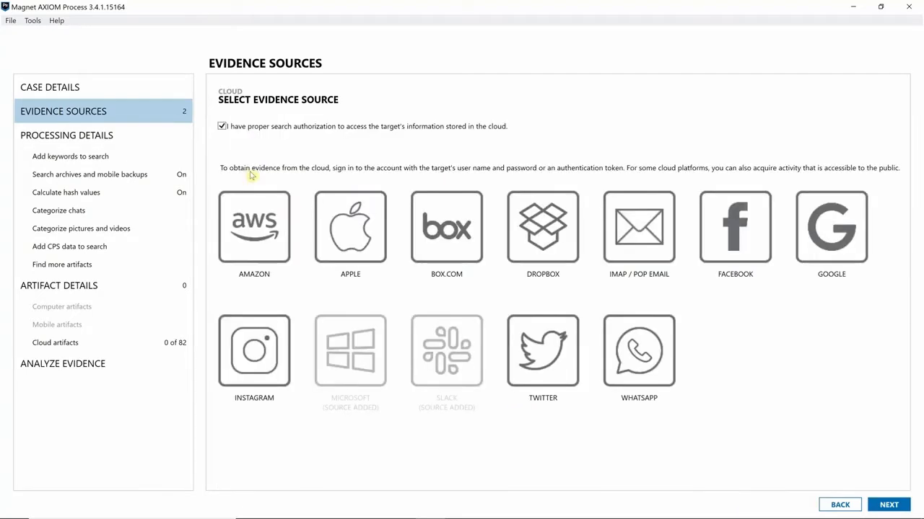
Choose Facebook with user name and password sign-in, and submit the account e-mail and password
left_click(753, 250)
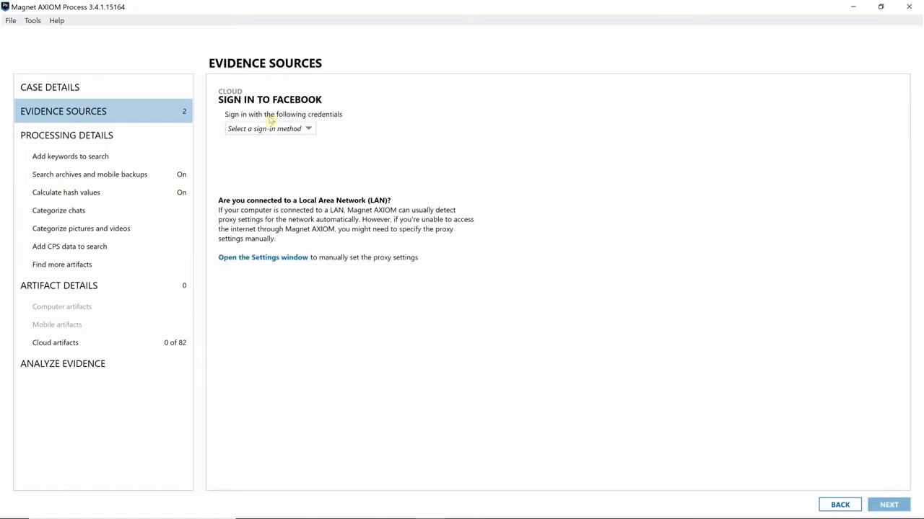
left_click(249, 128)
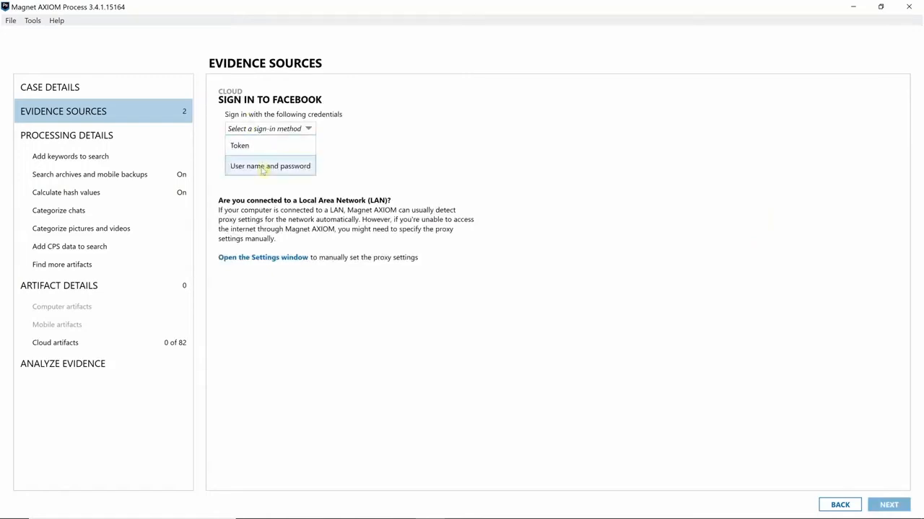
left_click(262, 166)
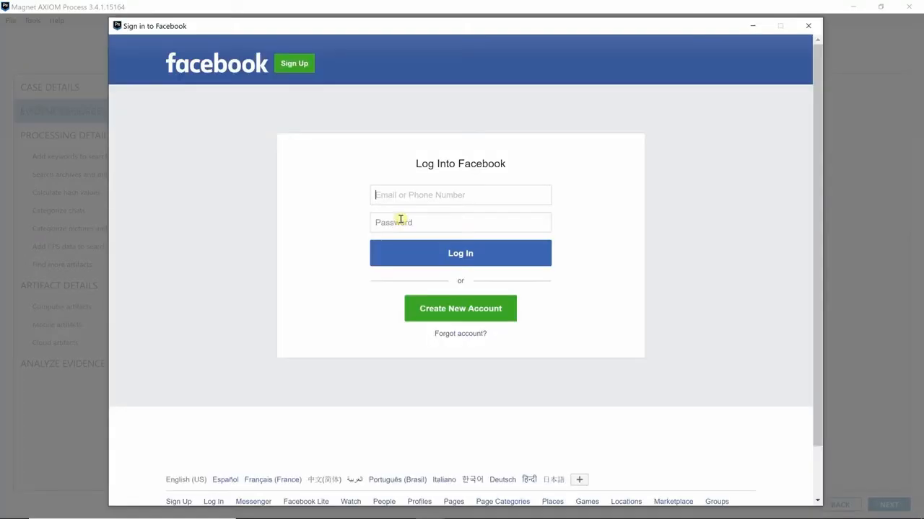
left_click(402, 219)
type("************")
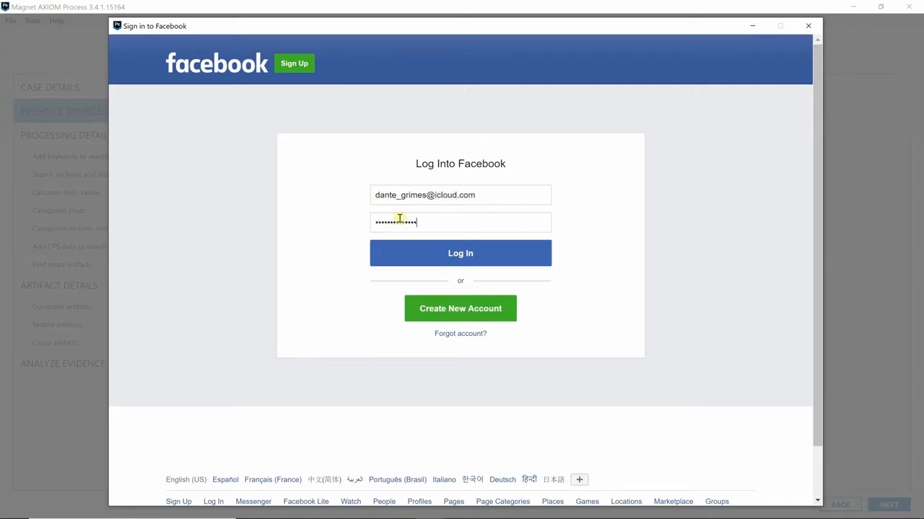
type("*")
key("Return")
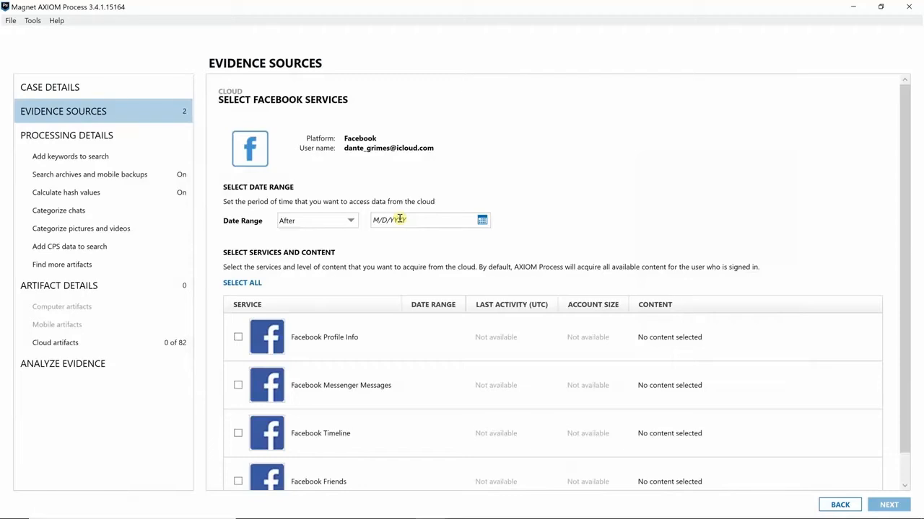
Select all four Facebook services after July 1, 2019 and add the source to the case
left_click(482, 219)
left_click(373, 268)
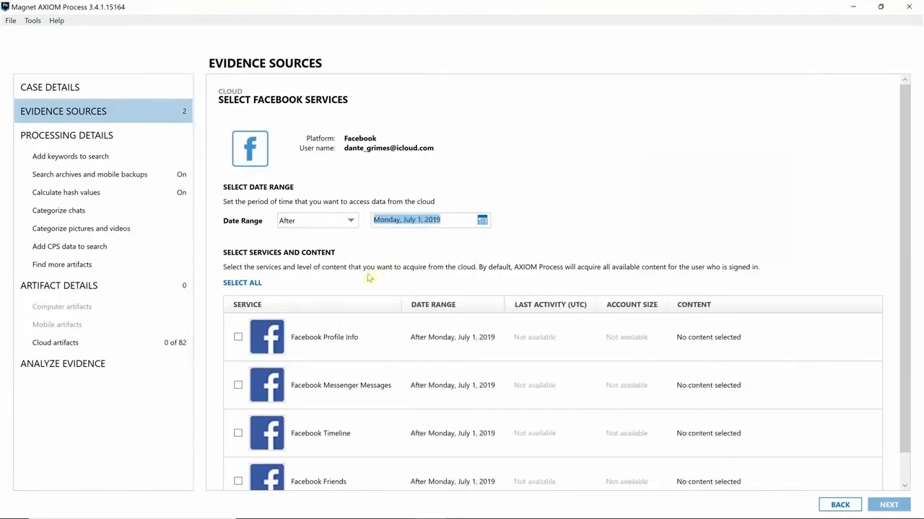
left_click(254, 283)
scroll(288, 233, "down", 1)
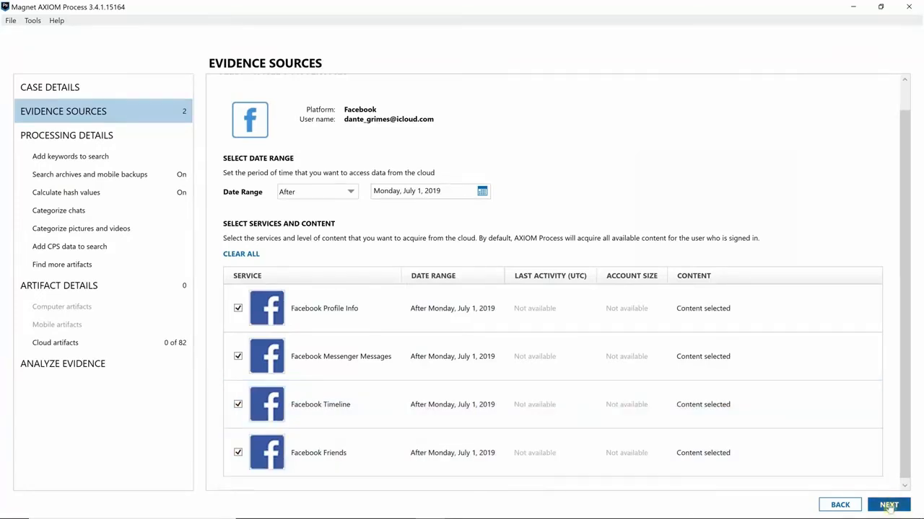
left_click(889, 507)
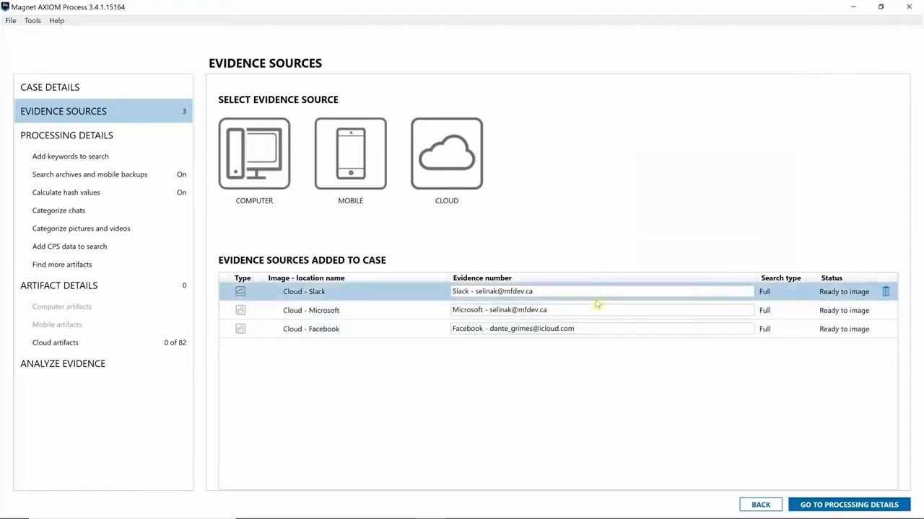
Review Magnet.AI chat categorization with Grooming/luring and Sex-related enabled, then move to Cloud artifacts
left_click(844, 507)
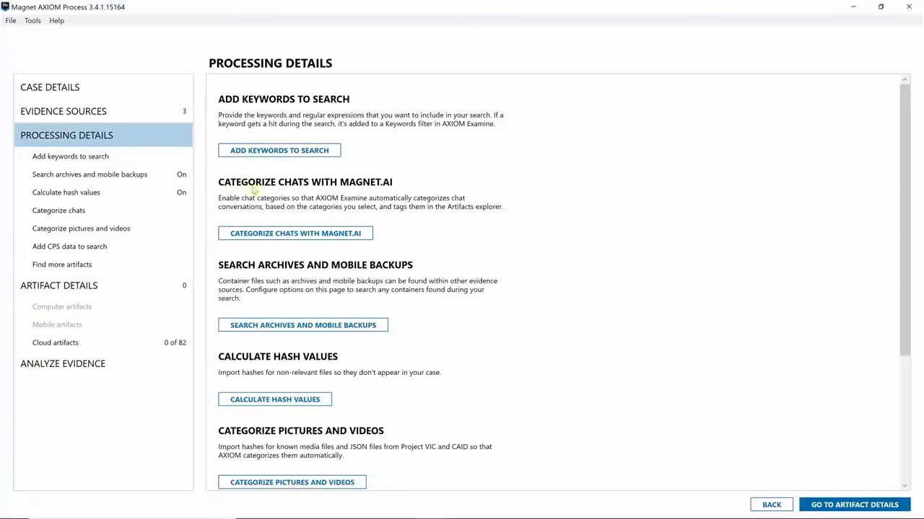
left_click(318, 233)
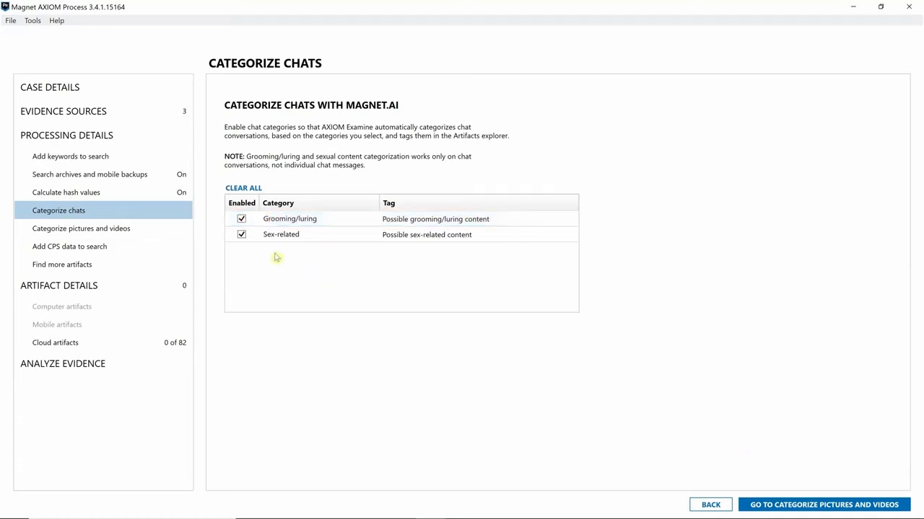
left_click(67, 349)
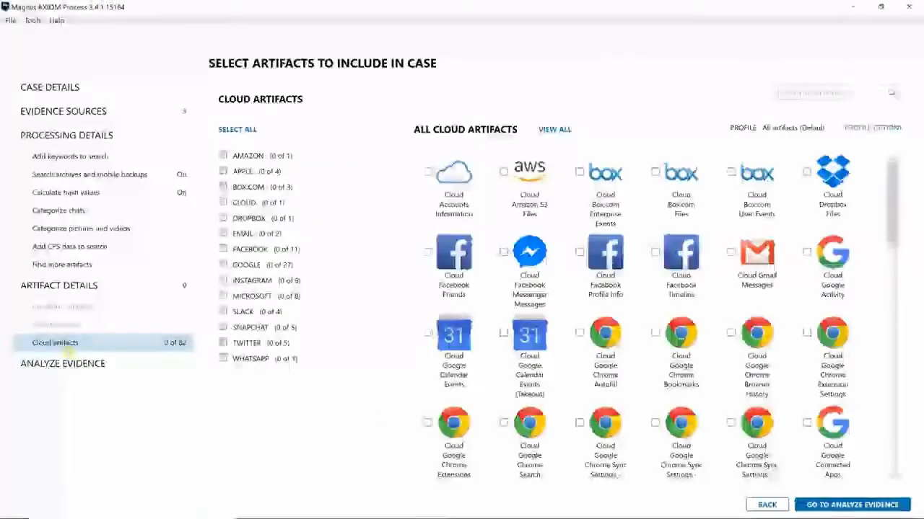
Include all Microsoft and Facebook cloud artifacts and start analyzing the three evidence sources
left_click(223, 296)
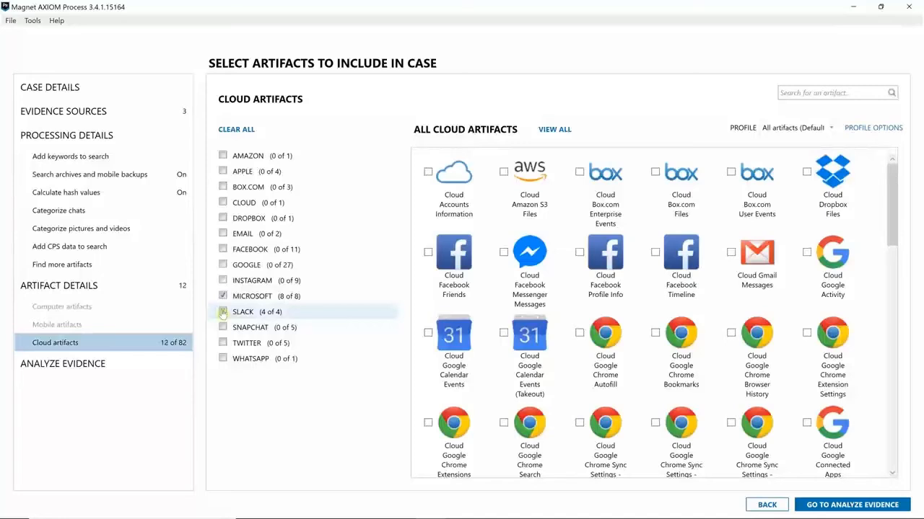
left_click(223, 249)
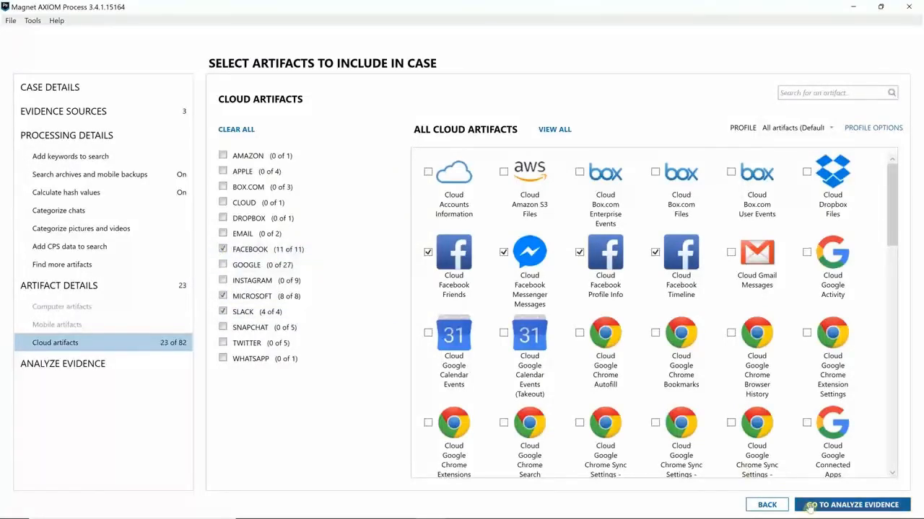
left_click(810, 505)
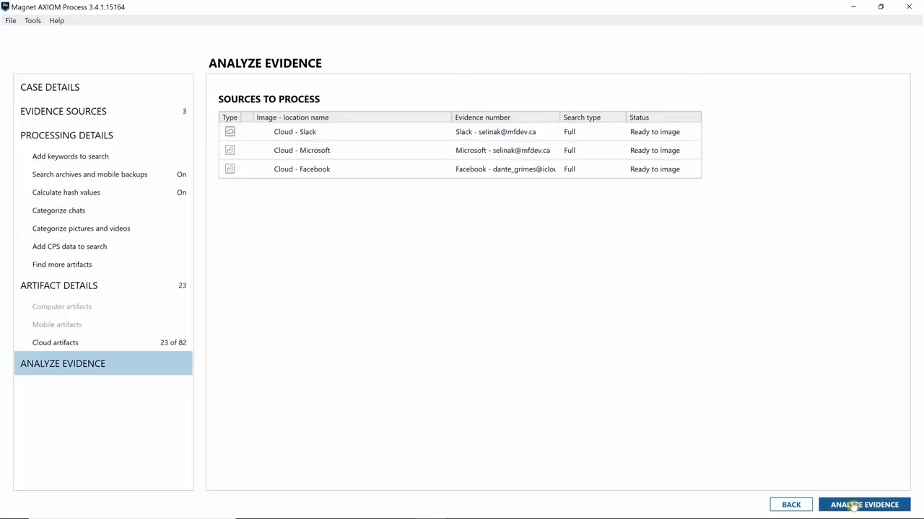
left_click(854, 507)
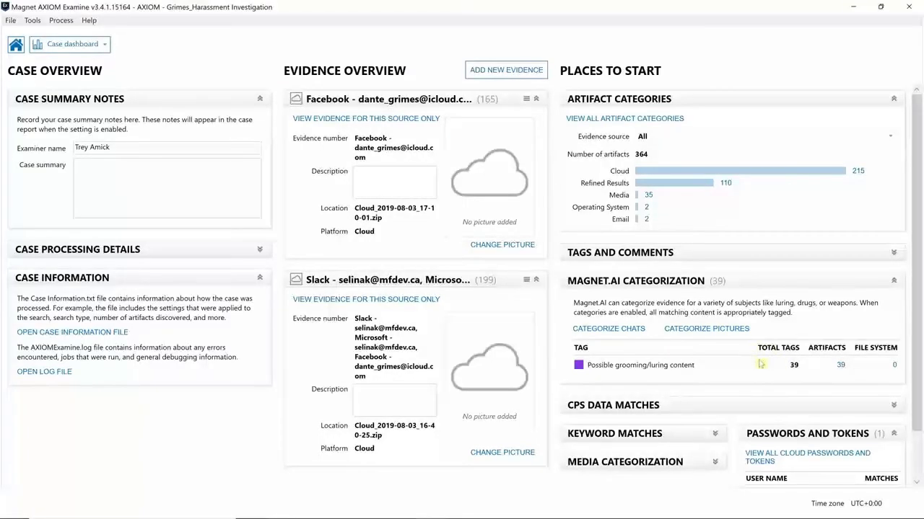
Filter to the Facebook source, open Cloud Facebook Friends, and preview a friend's profile
left_click(389, 123)
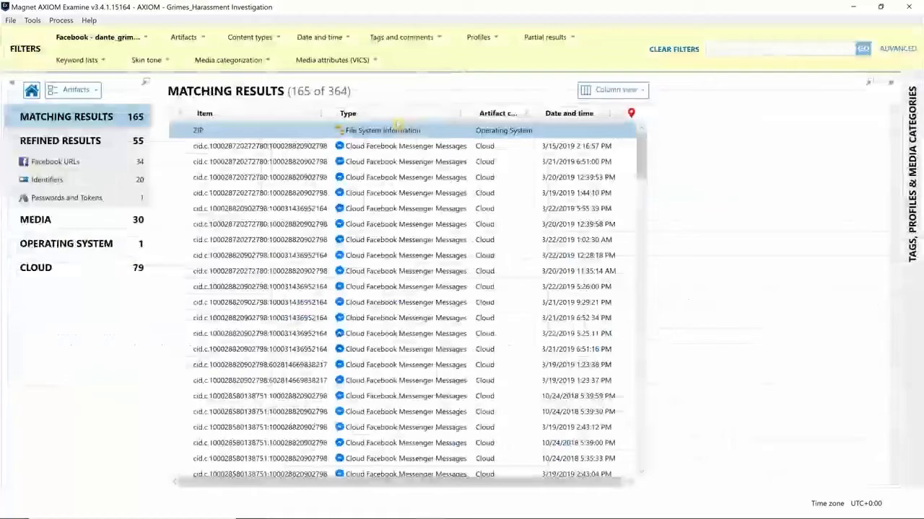
left_click(397, 124)
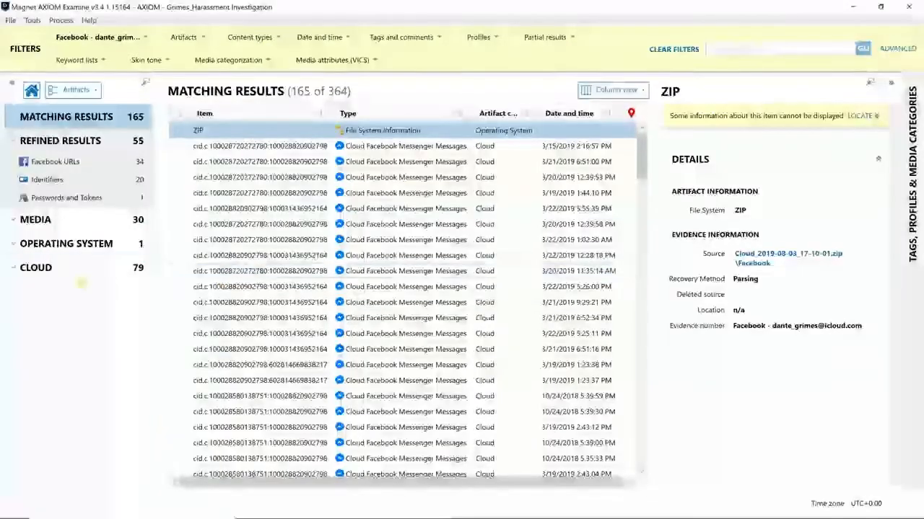
left_click(29, 268)
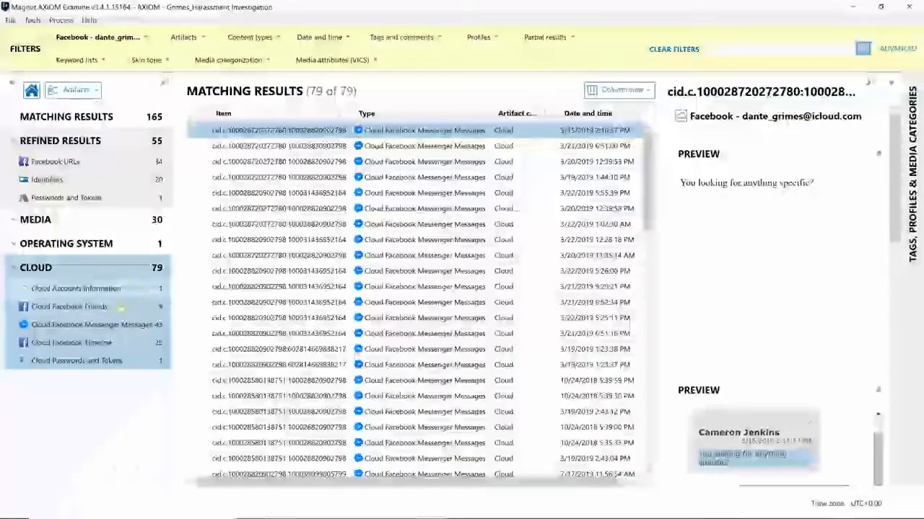
left_click(70, 306)
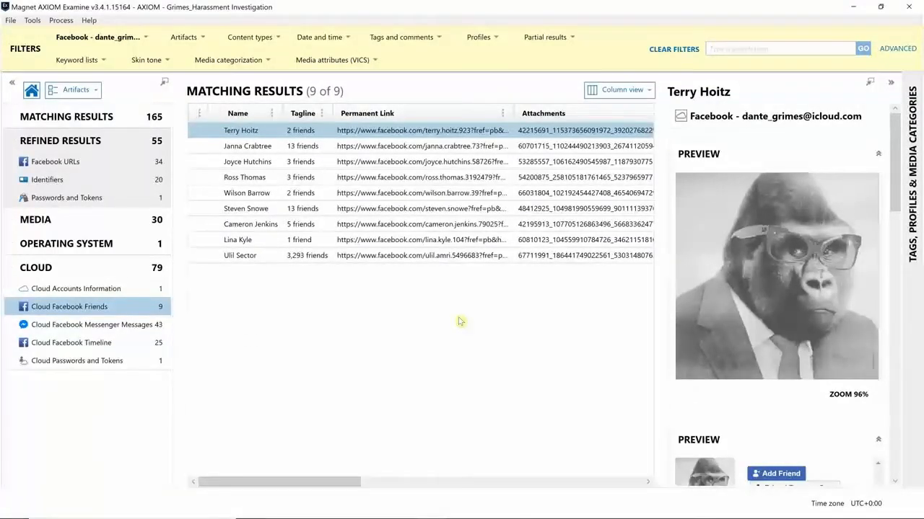
left_click(240, 243)
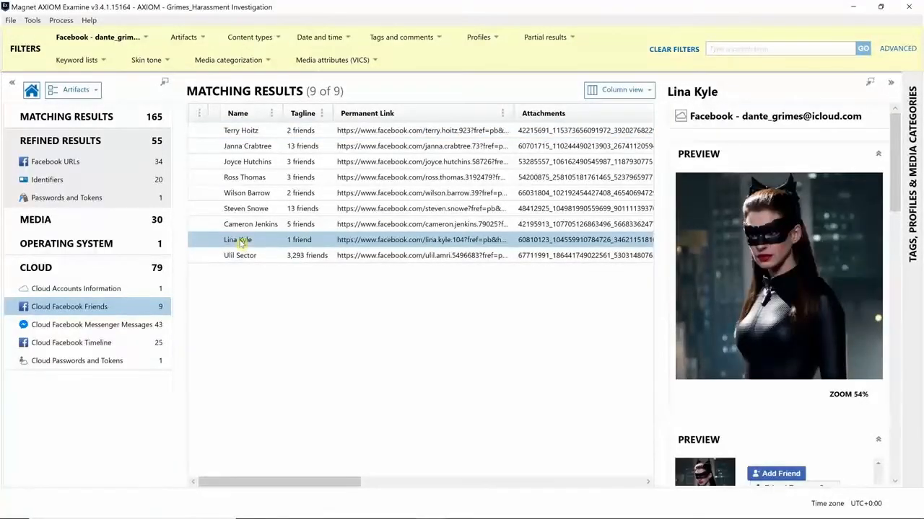
Tag the '1 friend' Facebook friend record with a Bookmark and keep only it selected
right_click(252, 243)
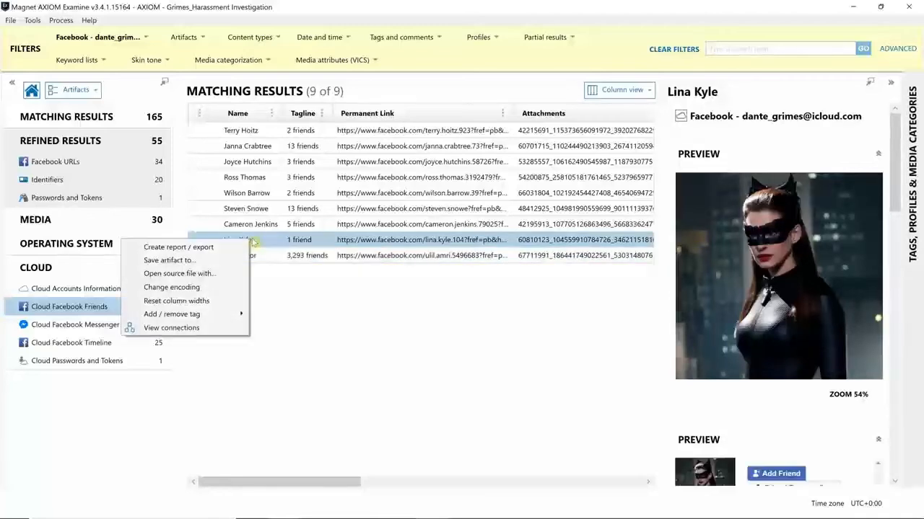
mouse_move(241, 315)
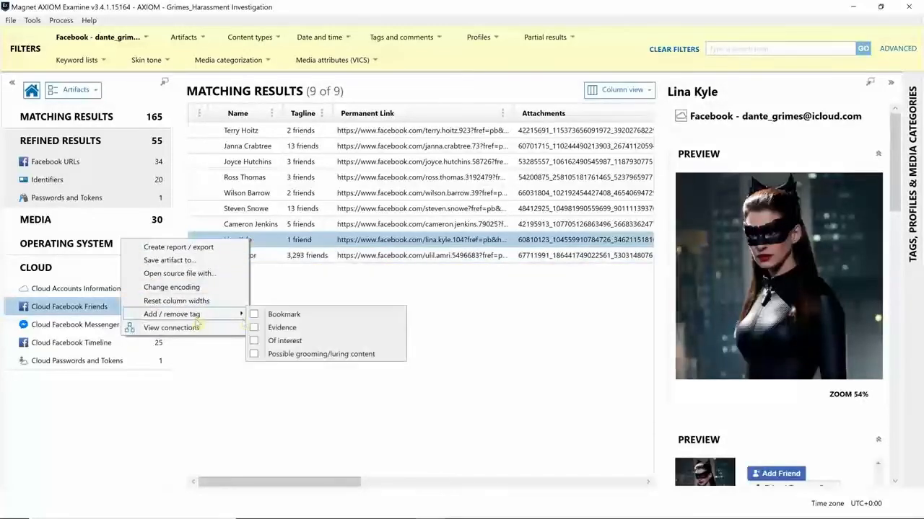
left_click(278, 315)
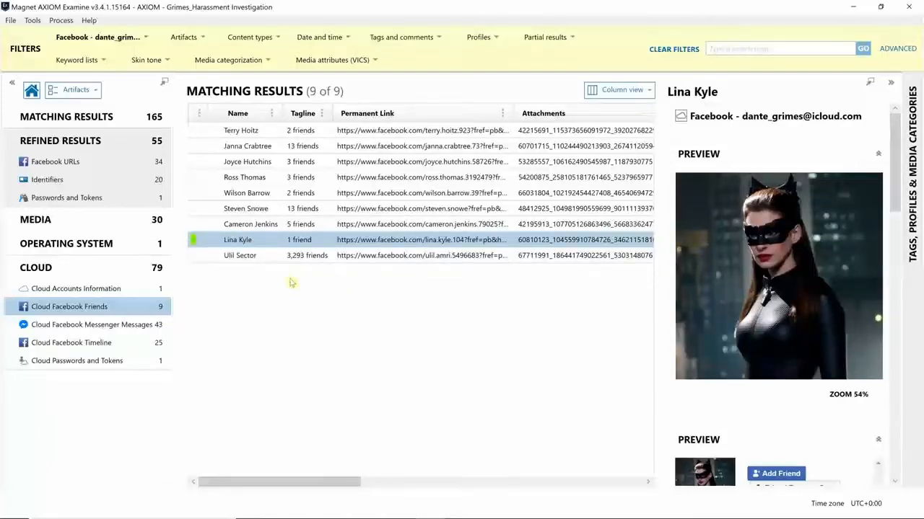
left_click(267, 257, "ctrl")
left_click(266, 256, "ctrl")
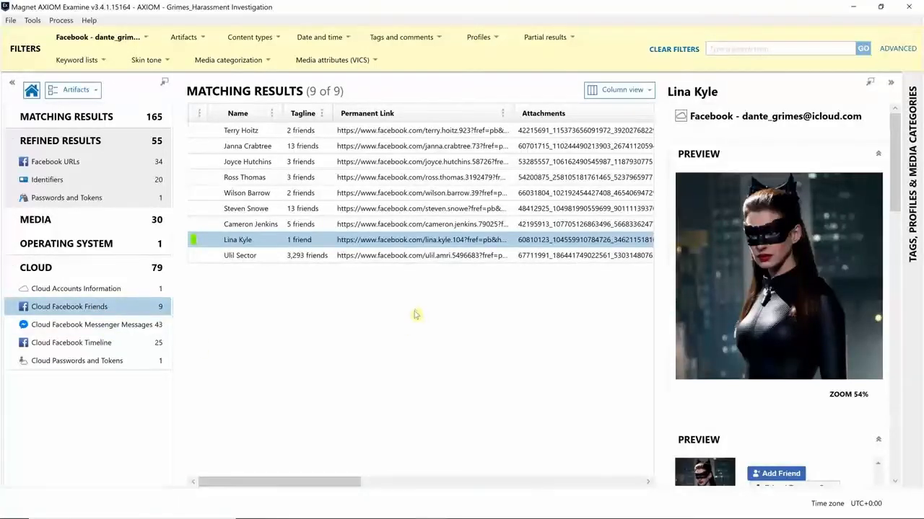
Search the results for the friend's surname and show the matching Cloud Facebook Timeline posts
left_click(791, 50)
type("kyle")
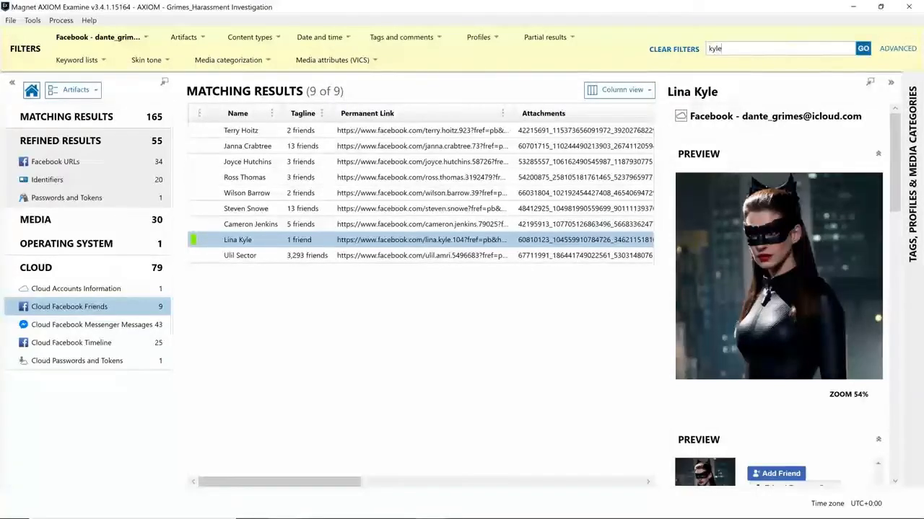
key("Return")
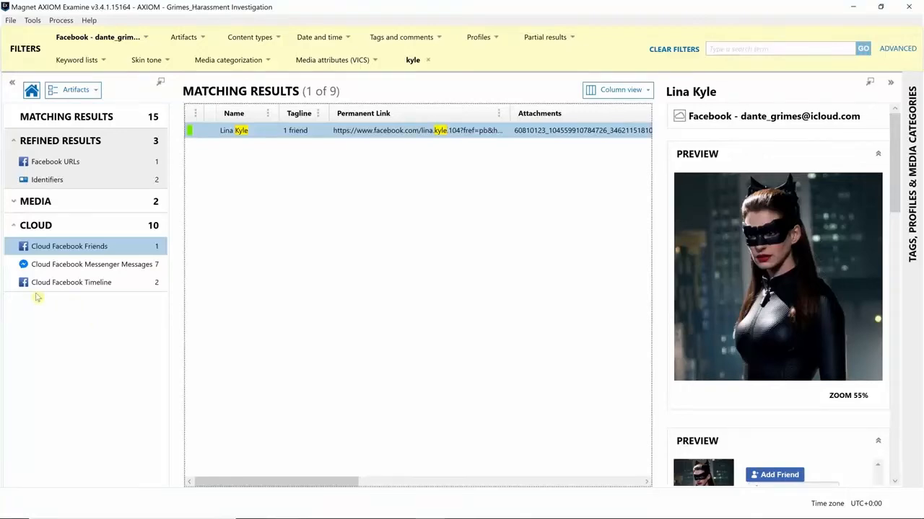
left_click(86, 287)
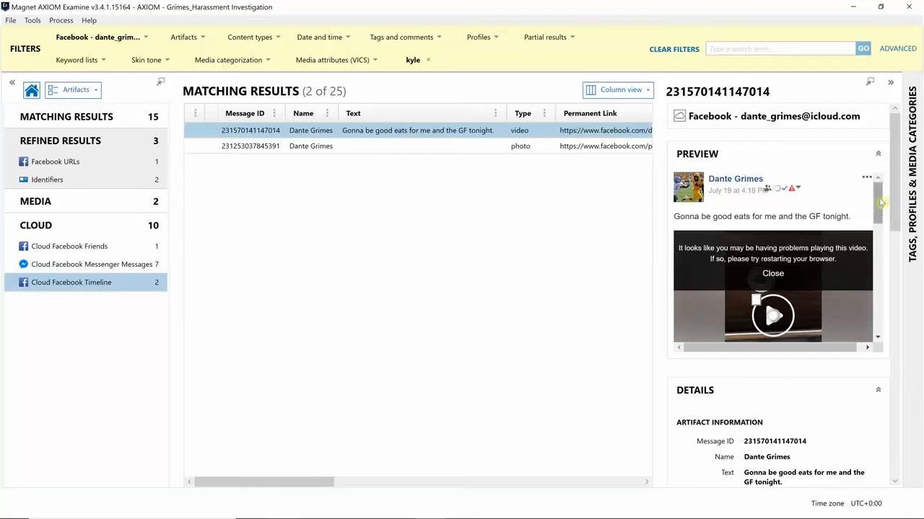
left_click_drag(881, 204, 873, 266)
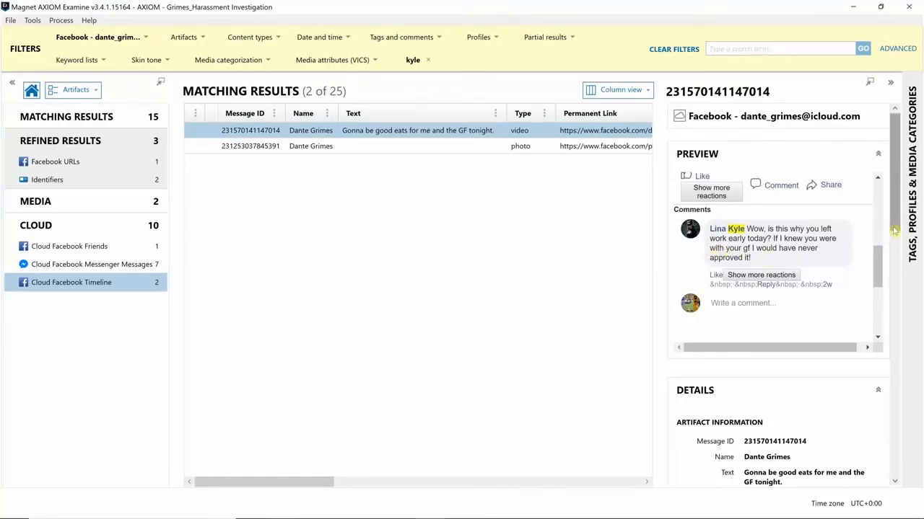
Bookmark the post 'Gonna be good eats for me and the GF tonight.' and remove the surname filter
right_click(374, 139)
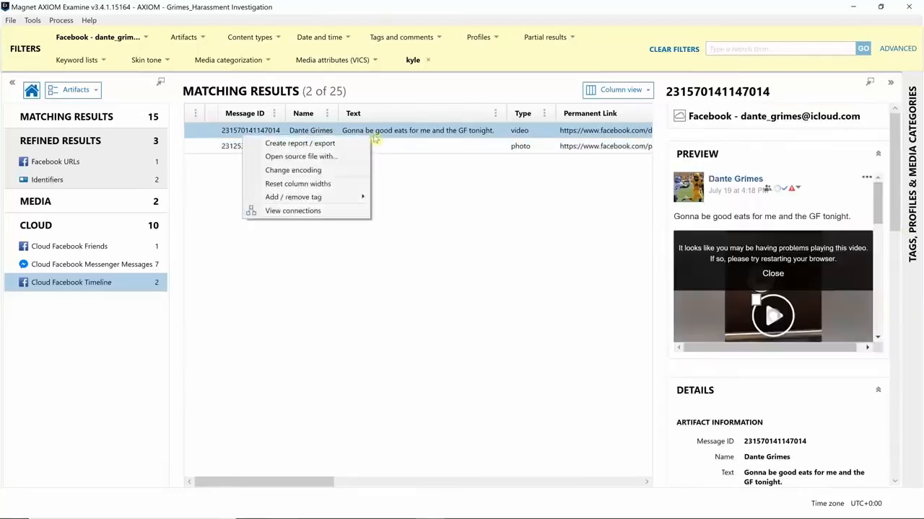
mouse_move(342, 202)
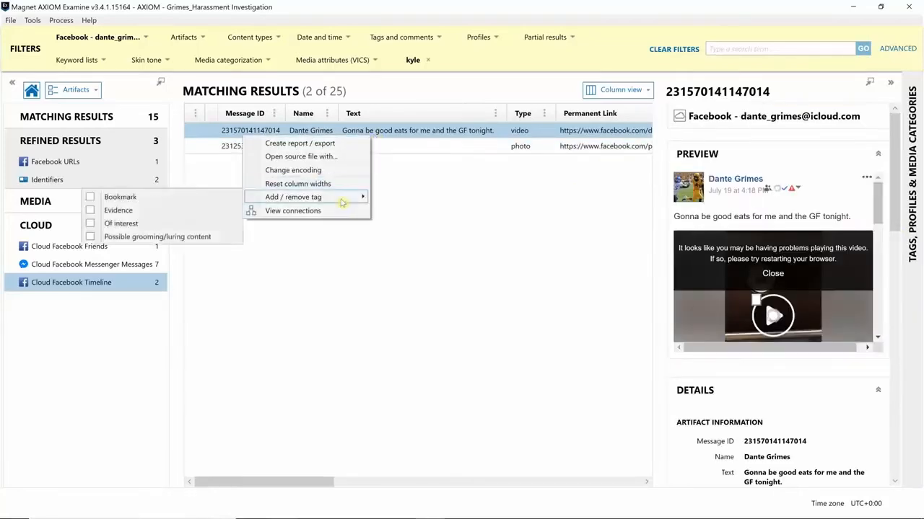
left_click(200, 197)
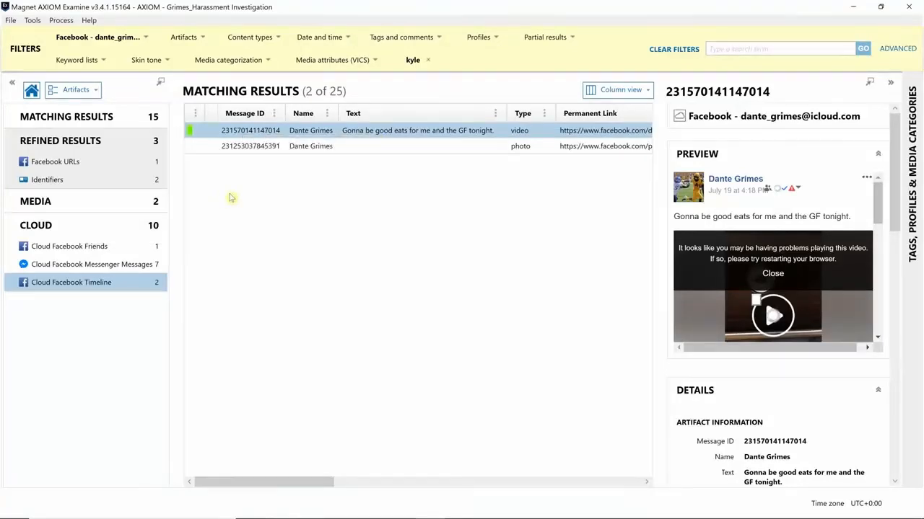
left_click(428, 61)
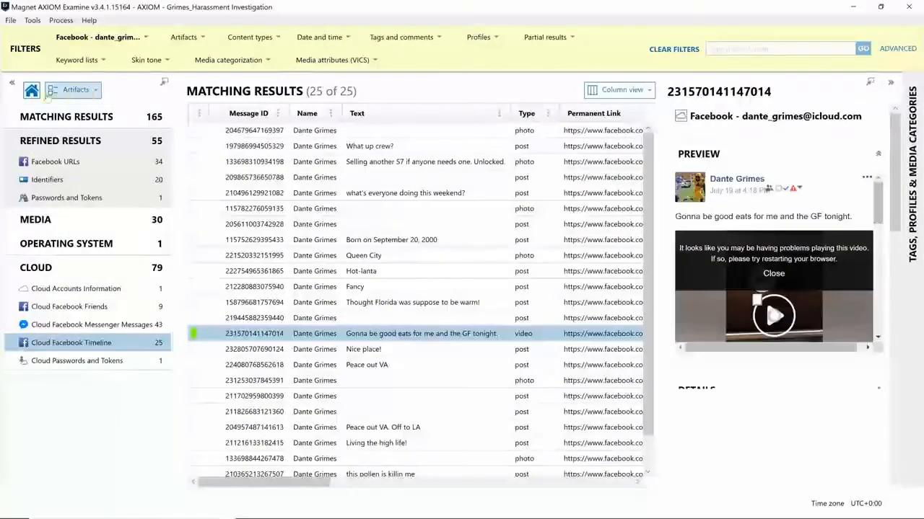
left_click(32, 91)
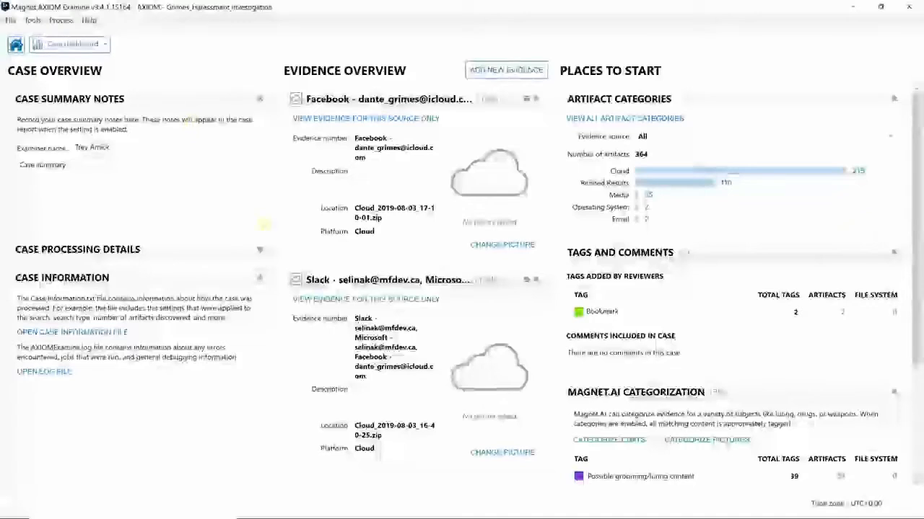
From the case dashboard, open the 39 artifacts tagged Possible grooming/luring content
scroll(714, 275, "down", 3)
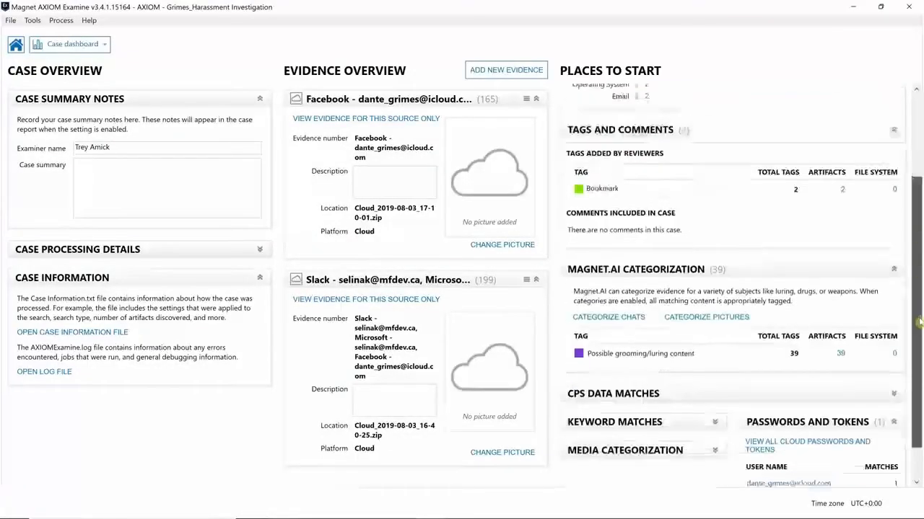
left_click(839, 345)
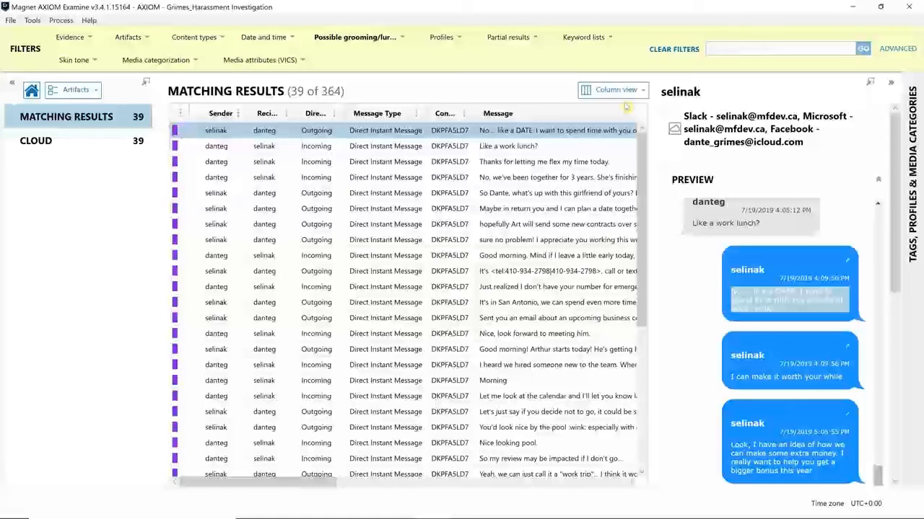
Switch the results to Conversation view and expand the Slack conversation to list its messages
left_click(619, 93)
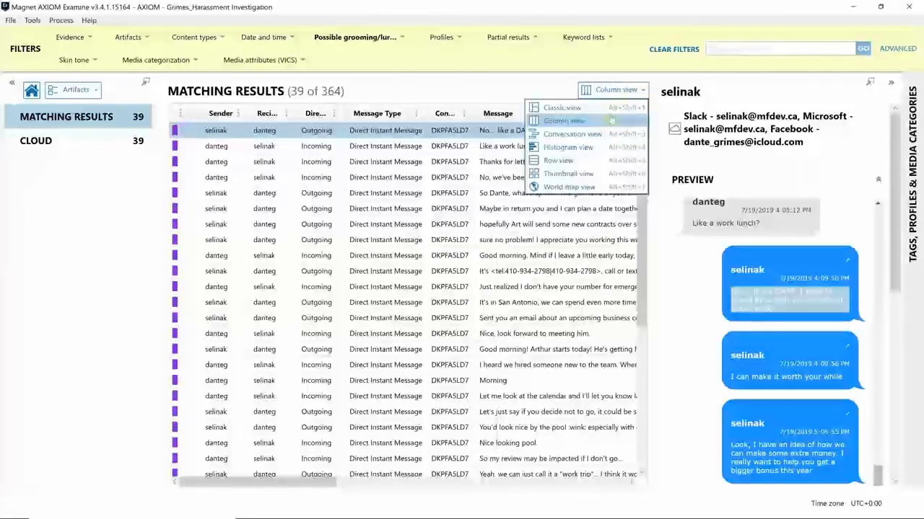
left_click(588, 140)
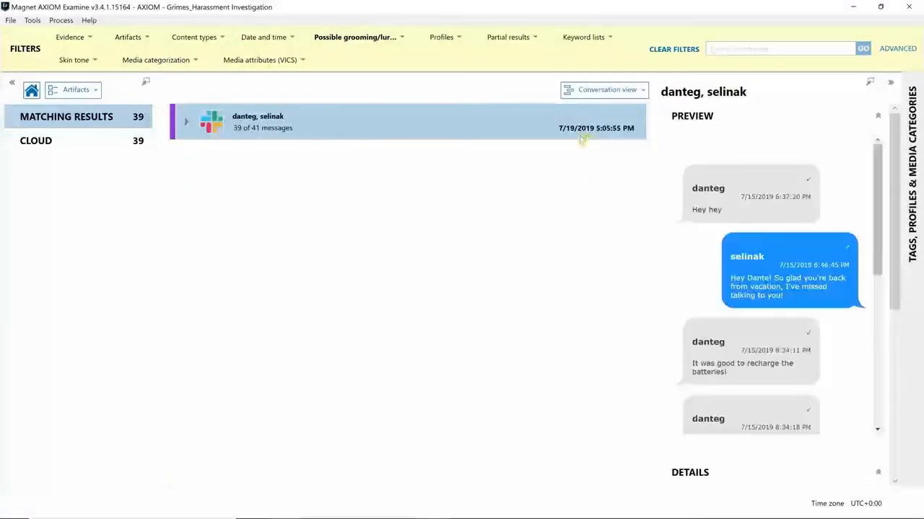
left_click(186, 121)
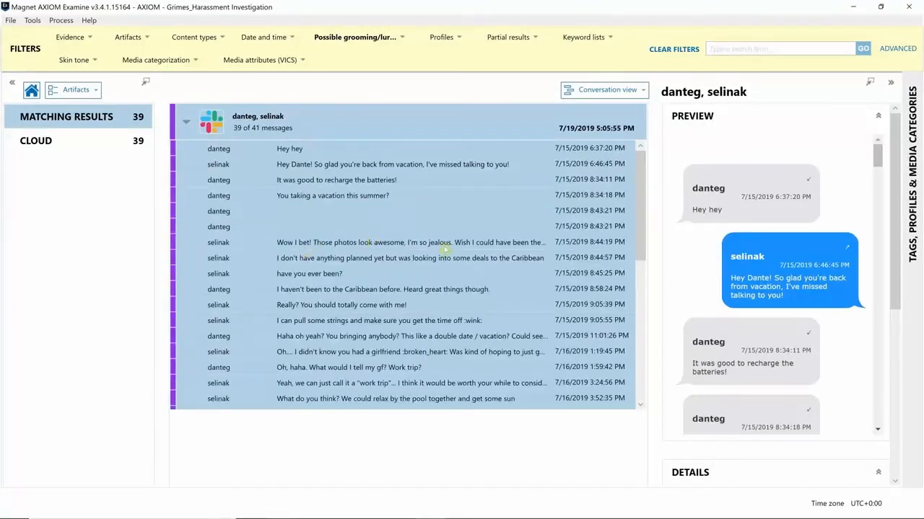
left_click_drag(877, 156, 878, 152)
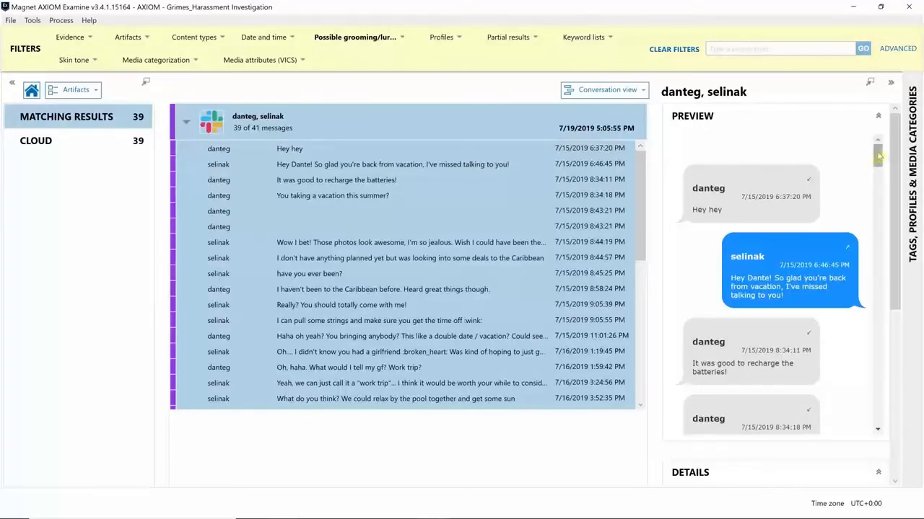
left_click_drag(879, 155, 880, 159)
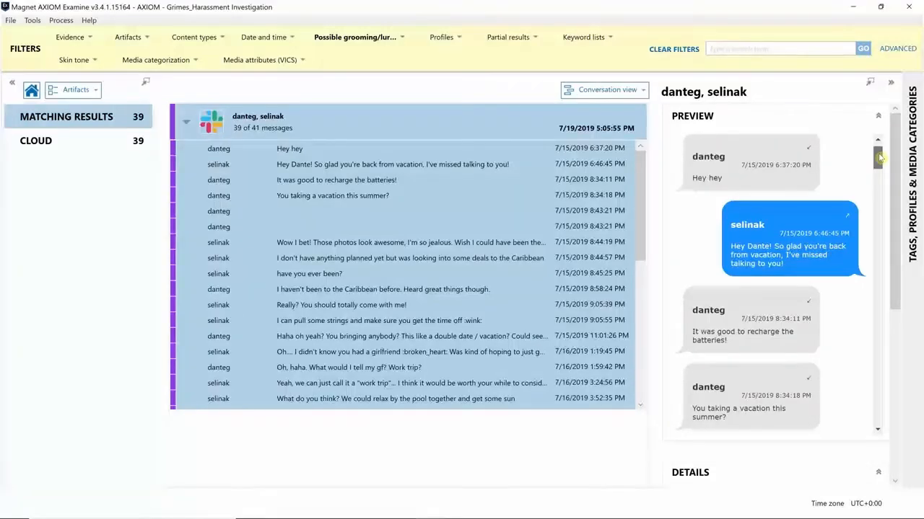
left_click_drag(879, 157, 871, 207)
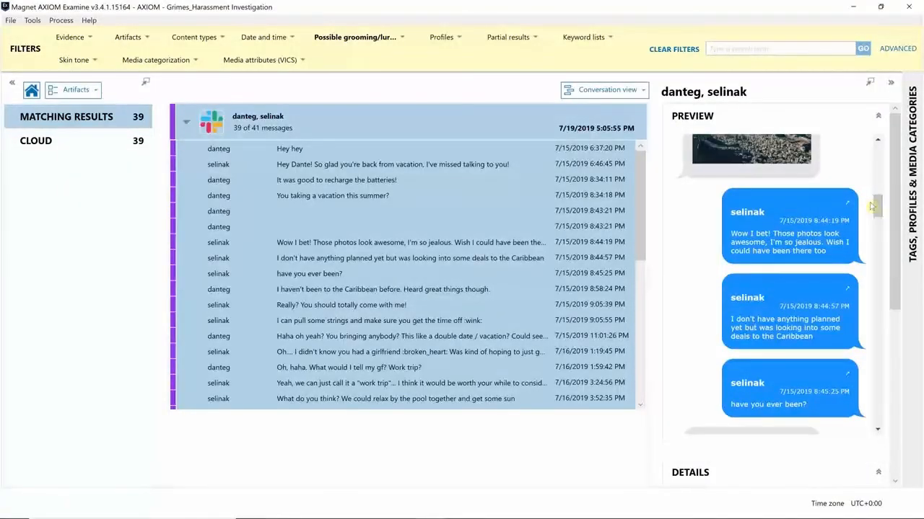
Scroll through the Preview pane to read the flagged chat messages
scroll(879, 209, "down", 3)
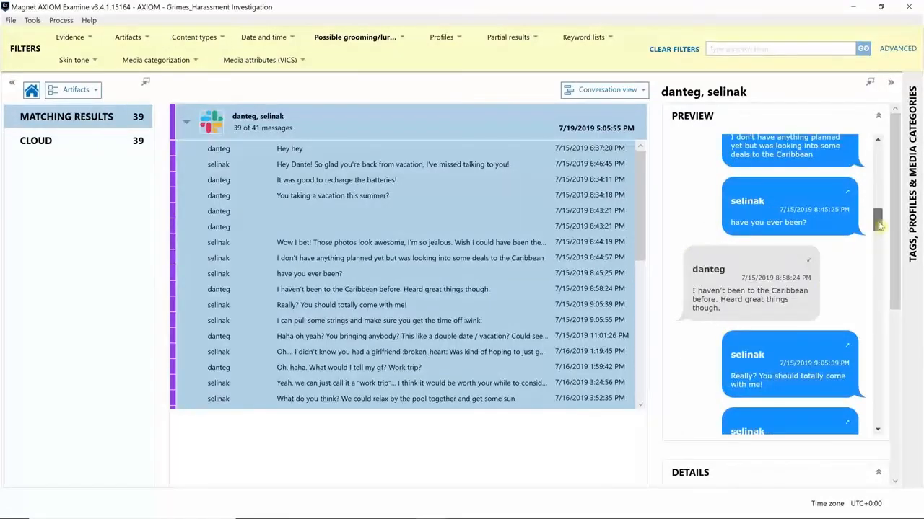
scroll(880, 234, "down", 3)
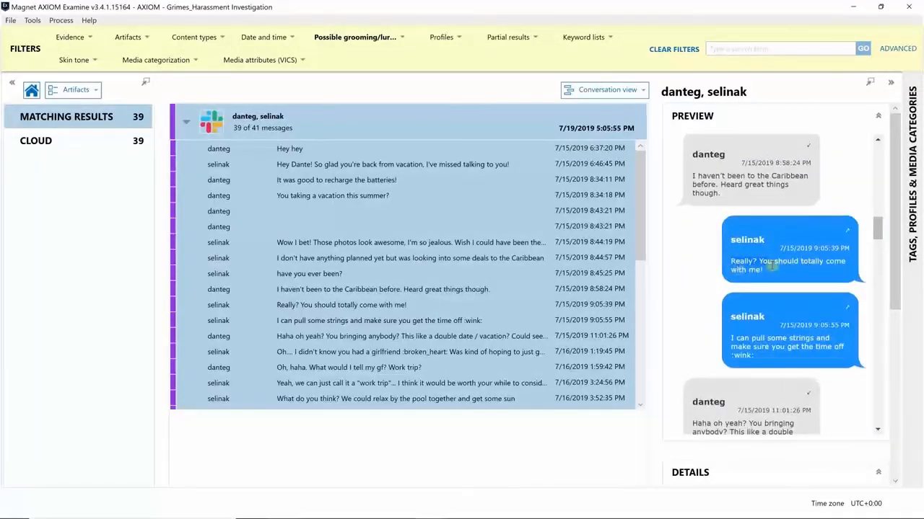
left_click_drag(725, 326, 790, 353)
left_click_drag(878, 234, 878, 248)
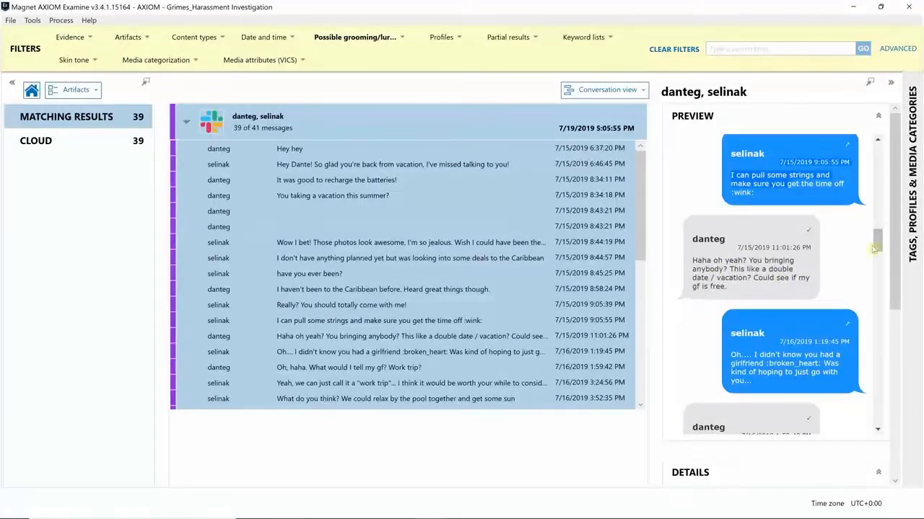
left_click_drag(878, 244, 877, 250)
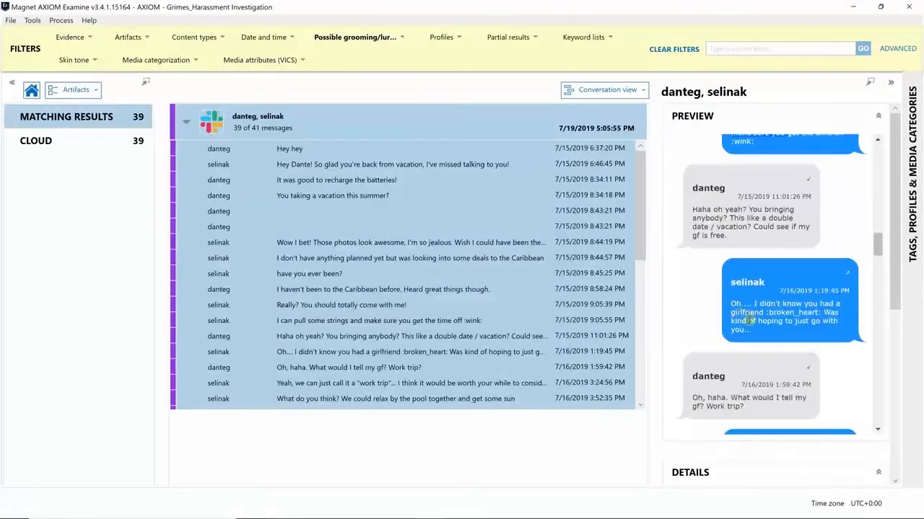
left_click_drag(877, 251, 877, 341)
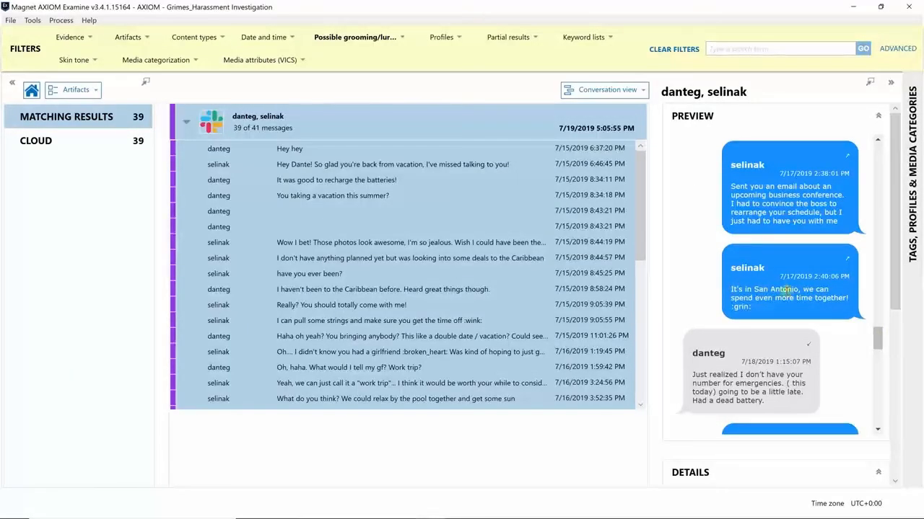
left_click_drag(876, 334, 877, 372)
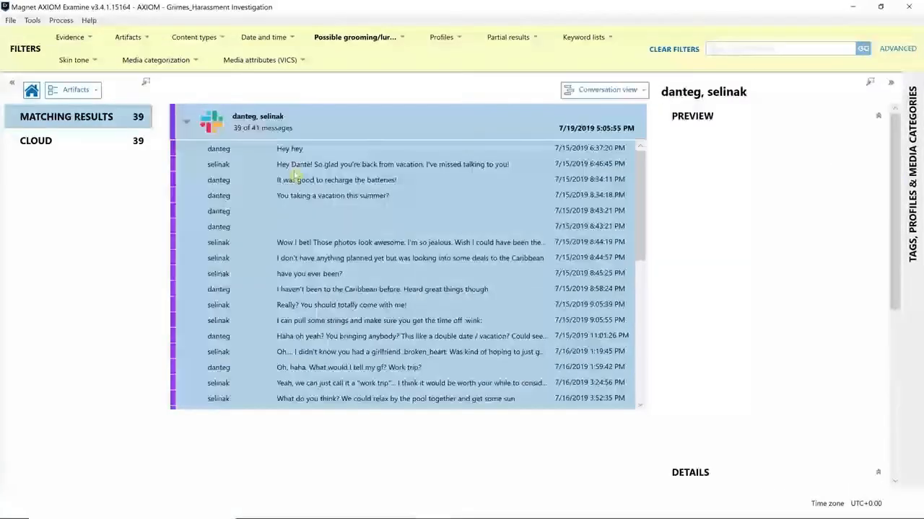
Select the whole Slack conversation and tag its 39 messages with Bookmark
right_click(296, 180)
left_click(274, 124)
right_click(274, 124)
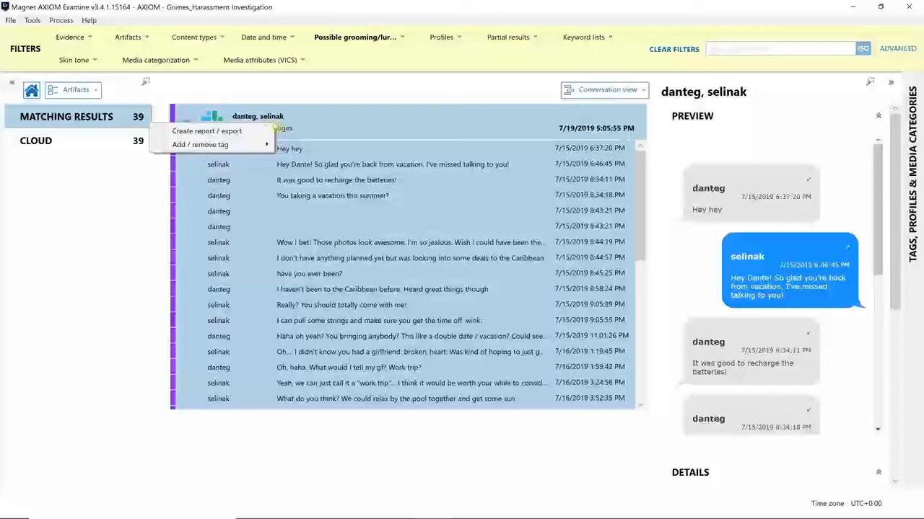
mouse_move(246, 145)
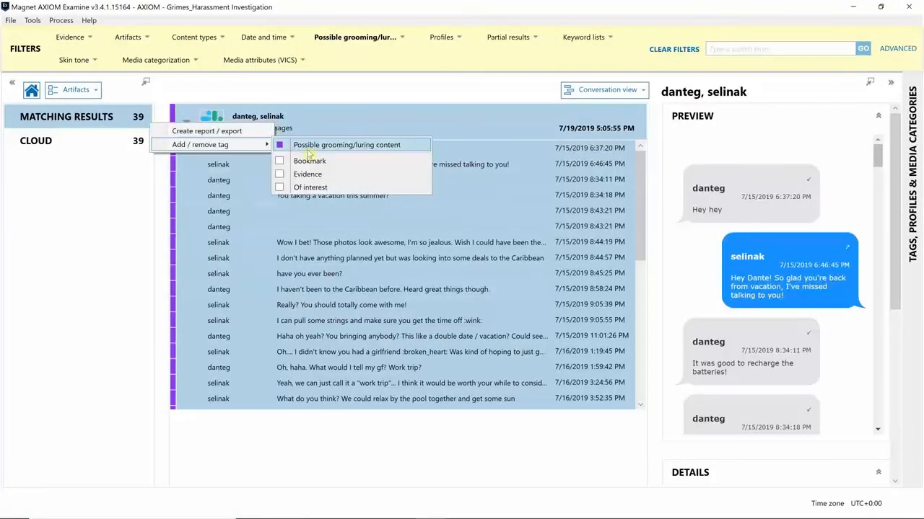
left_click(279, 161)
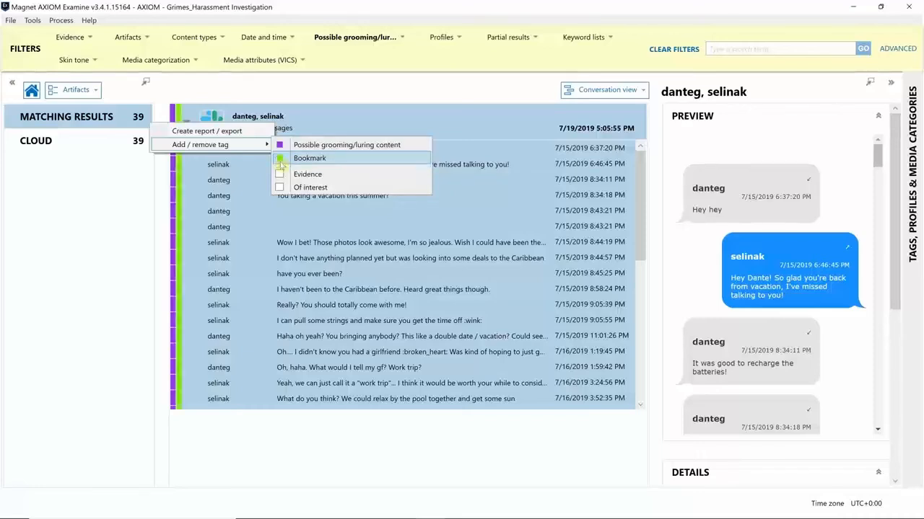
left_click(261, 88)
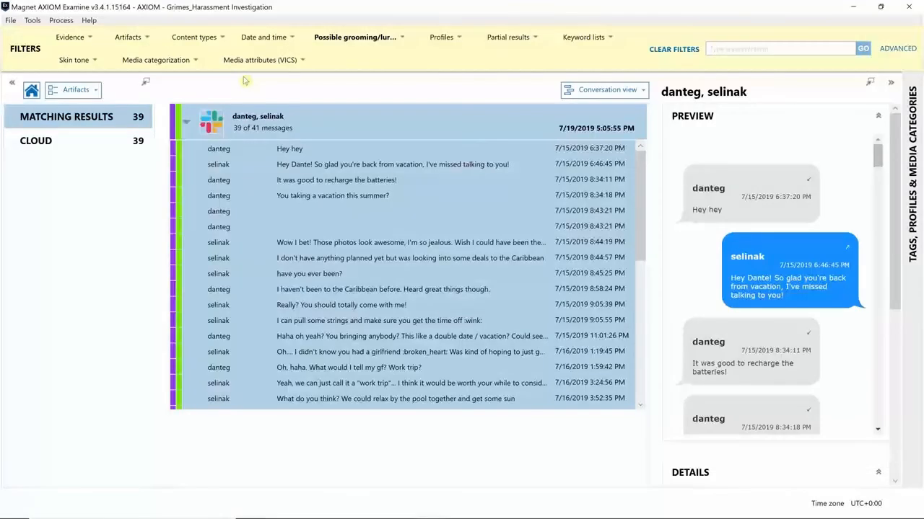
Change the tag filter from Possible grooming/luring content to Bookmark, keeping Conversation view
left_click(382, 45)
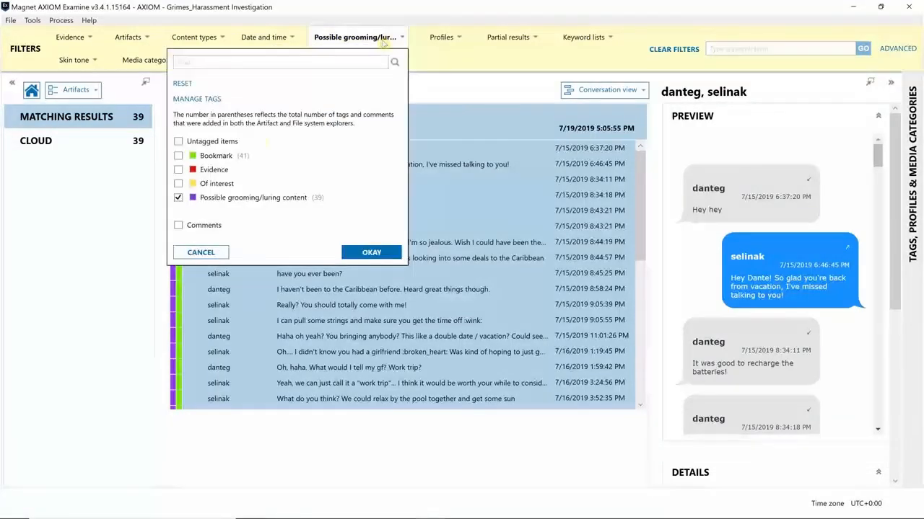
left_click(178, 156)
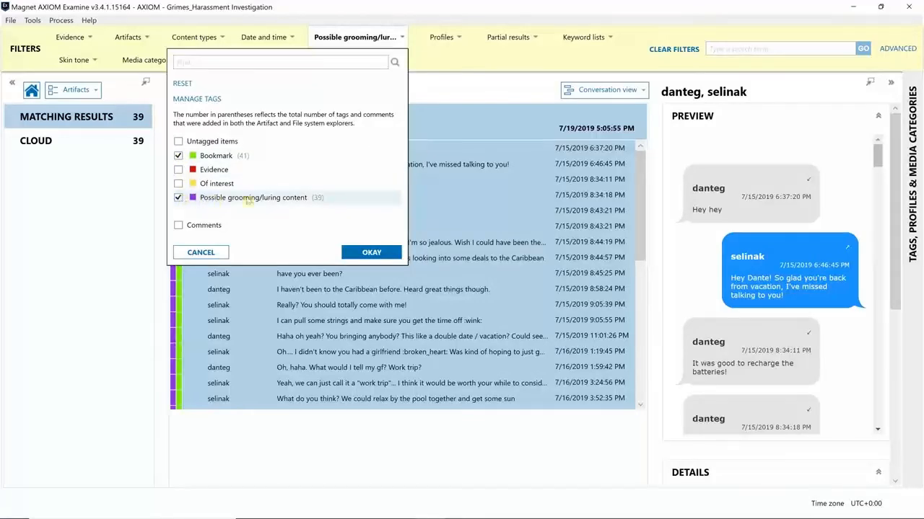
left_click(178, 198)
left_click(364, 253)
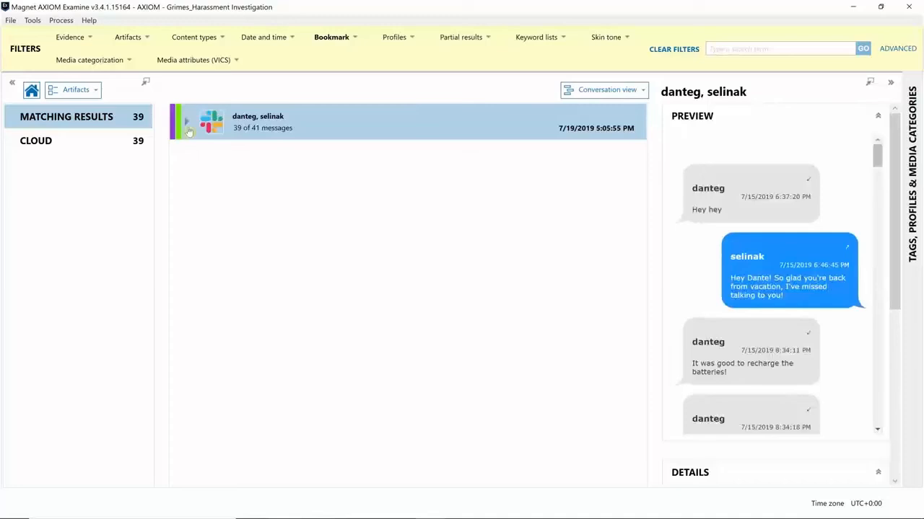
left_click(612, 90)
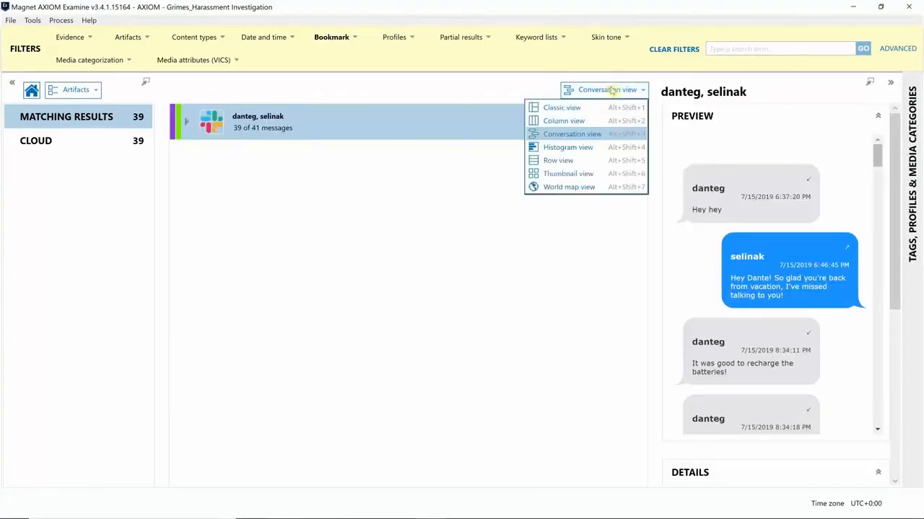
left_click(586, 119)
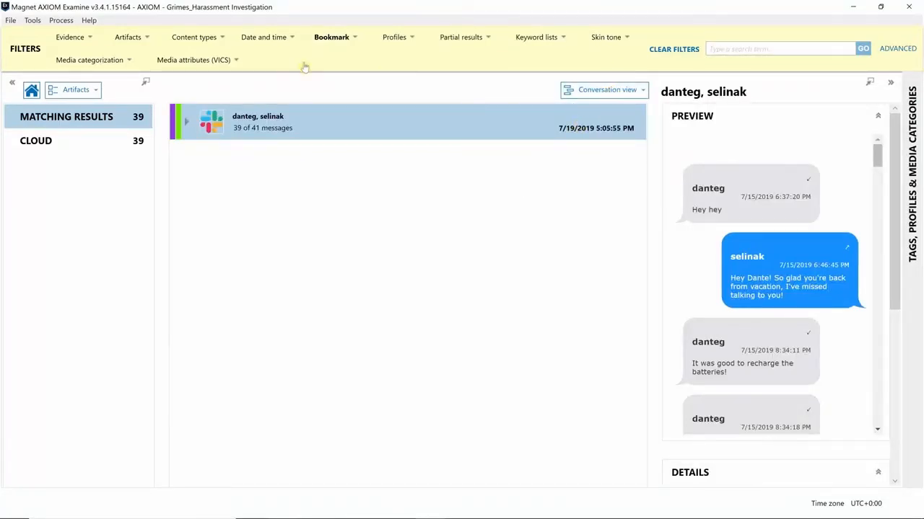
List the 41 bookmarked items in Column view and bring up actions for the 7/16/2019 1:19:45 PM Slack message
left_click_drag(641, 149, 640, 303)
left_click(386, 391)
key("Down")
key("Down")
key("Down")
key("Down")
key("Down")
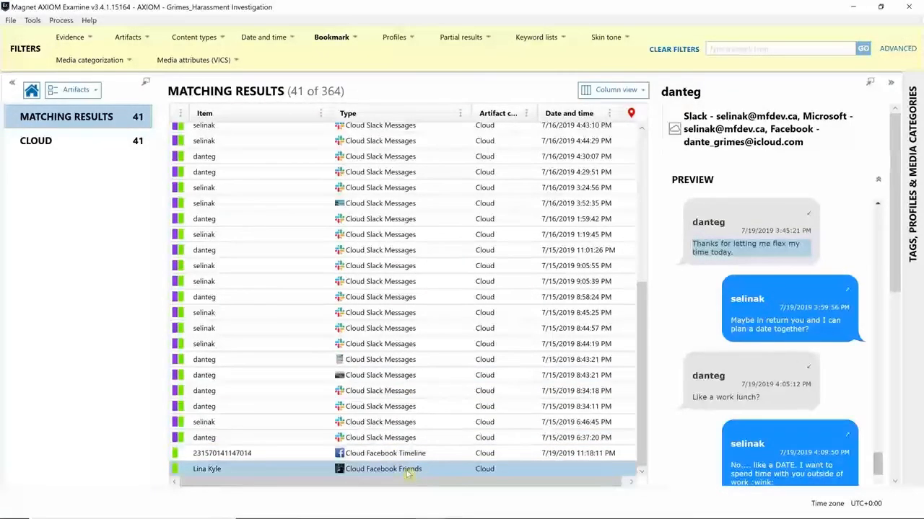
key("Up")
key("Up")
left_click(381, 234)
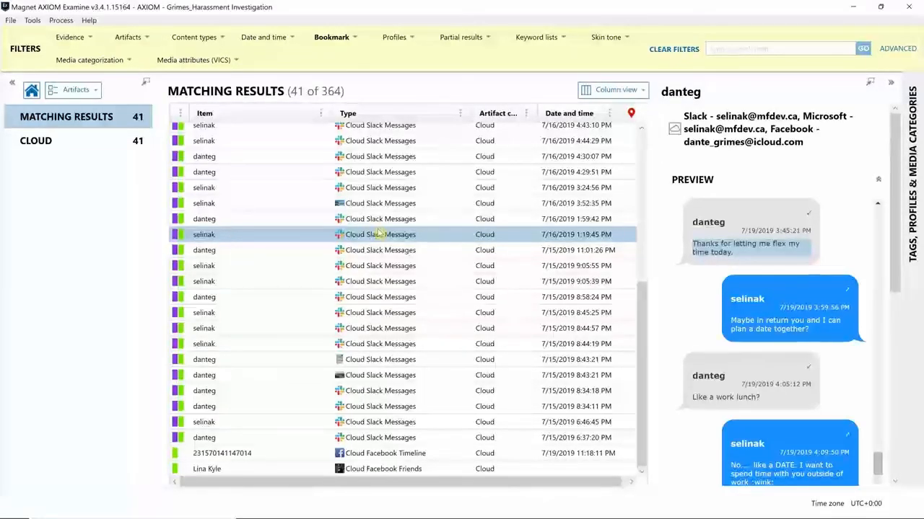
right_click(378, 233)
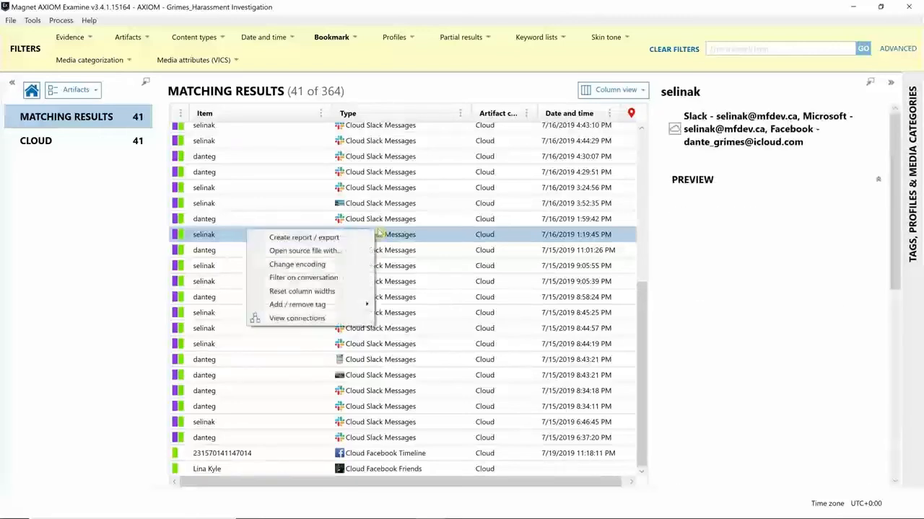
Export only Bookmark-tagged items as an HTML report, excluding Possible grooming/luring, and open its folder
left_click(355, 237)
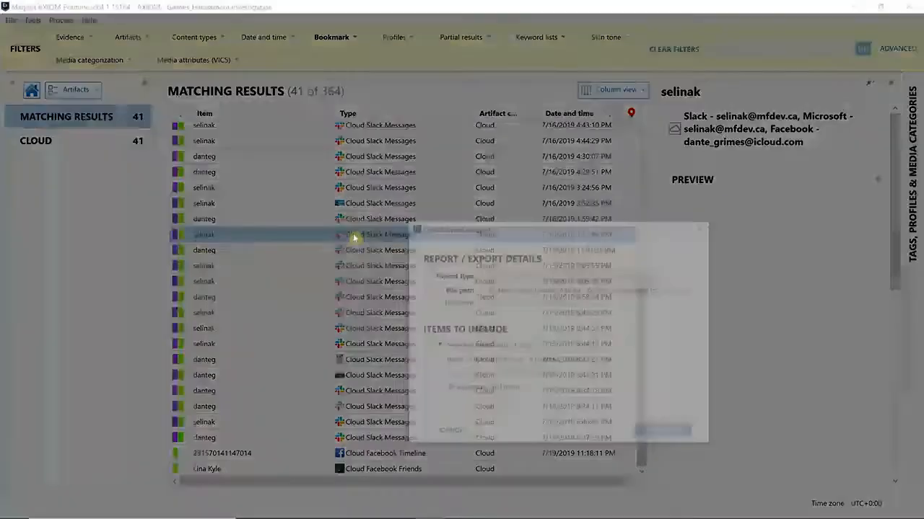
left_click(404, 209)
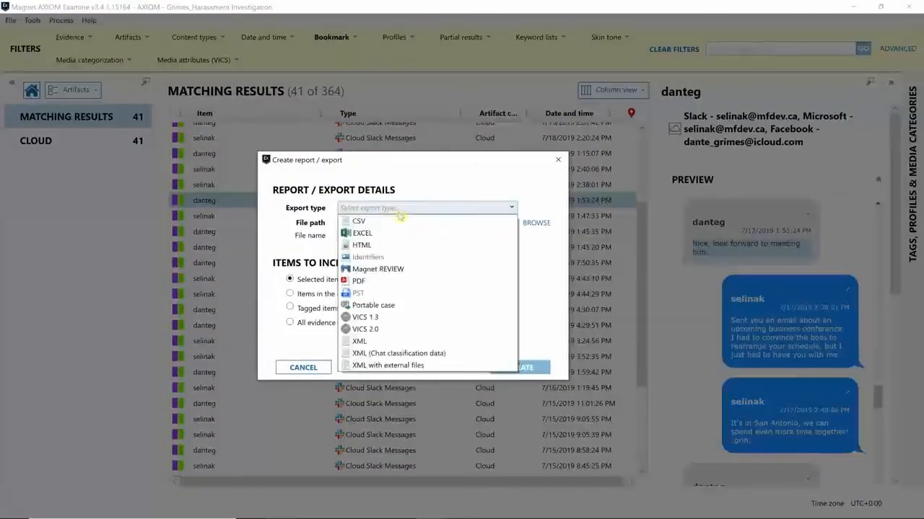
left_click(385, 248)
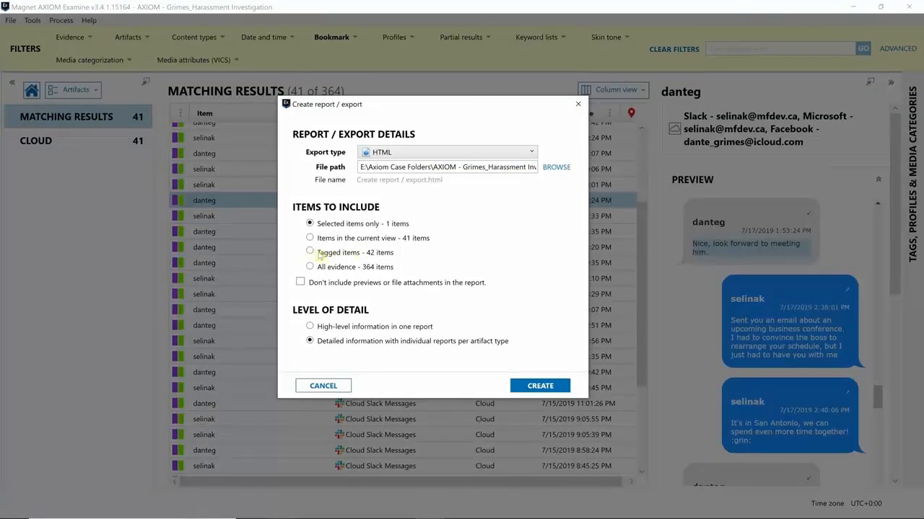
left_click(310, 252)
left_click(425, 254)
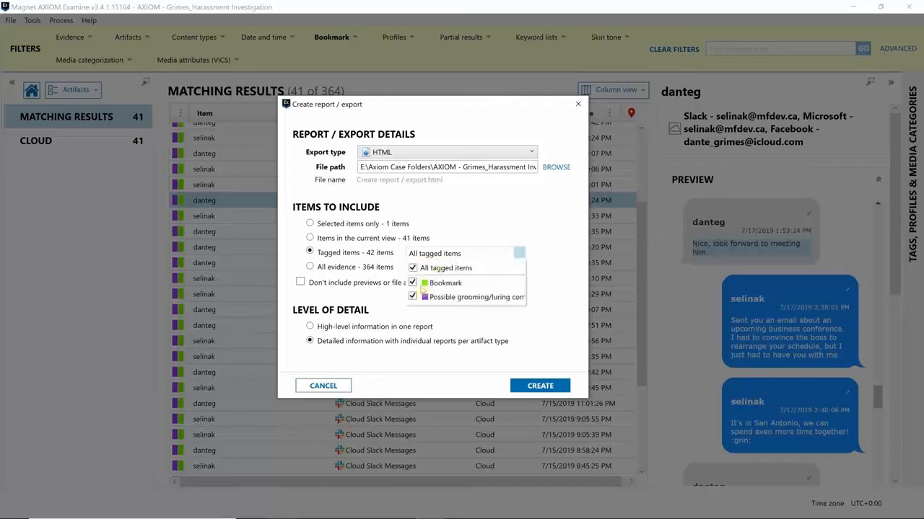
left_click(413, 297)
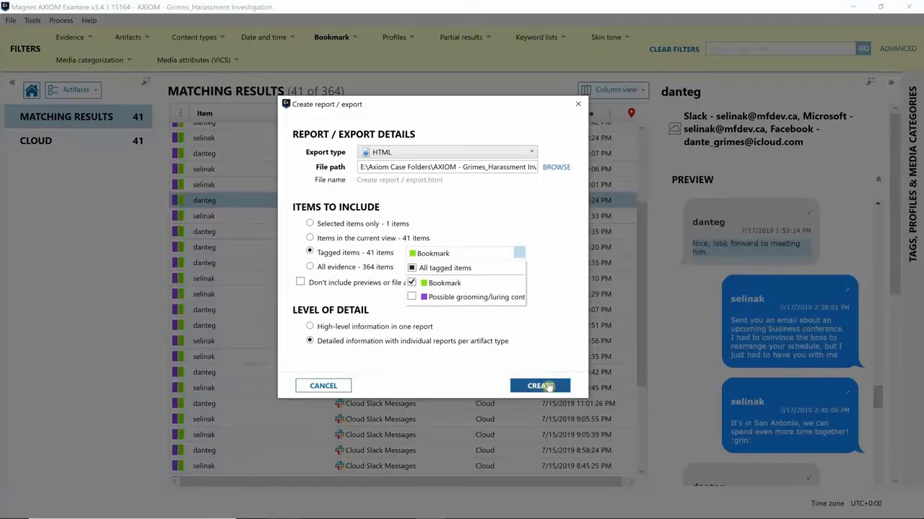
left_click(548, 386)
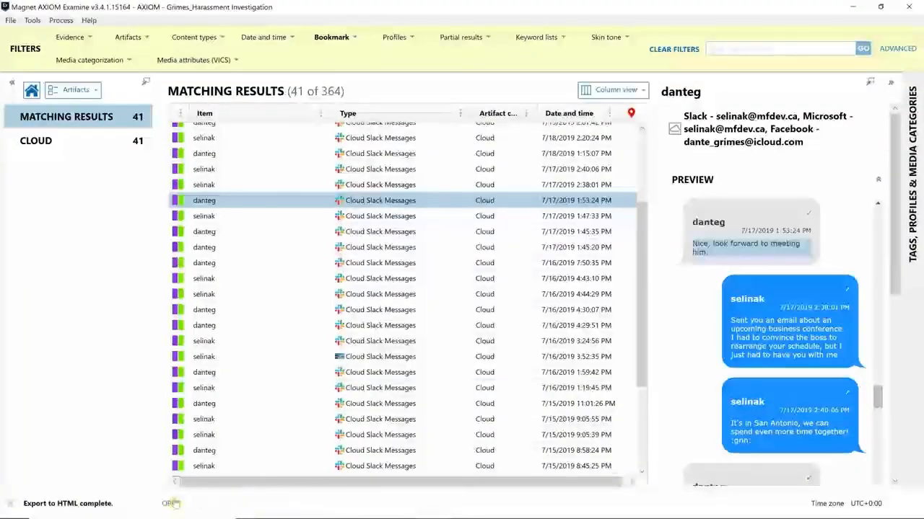
left_click(172, 504)
Open Report.html in Chrome and review the Cloud Facebook Friends and Cloud Facebook Timeline tables
double_click(149, 115)
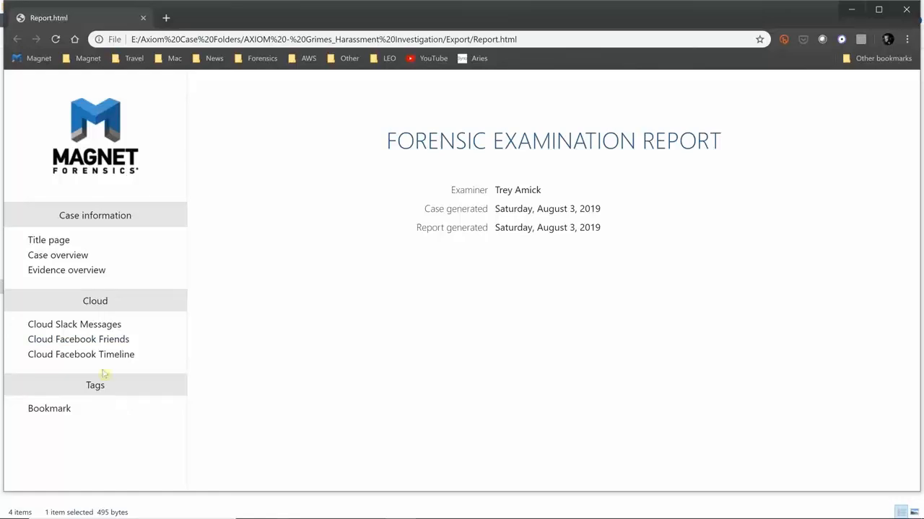
left_click(101, 345)
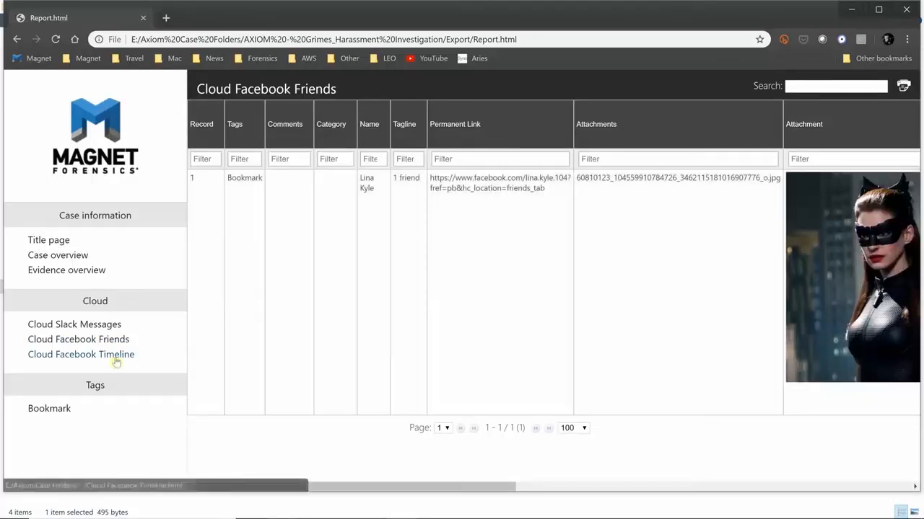
left_click(116, 361)
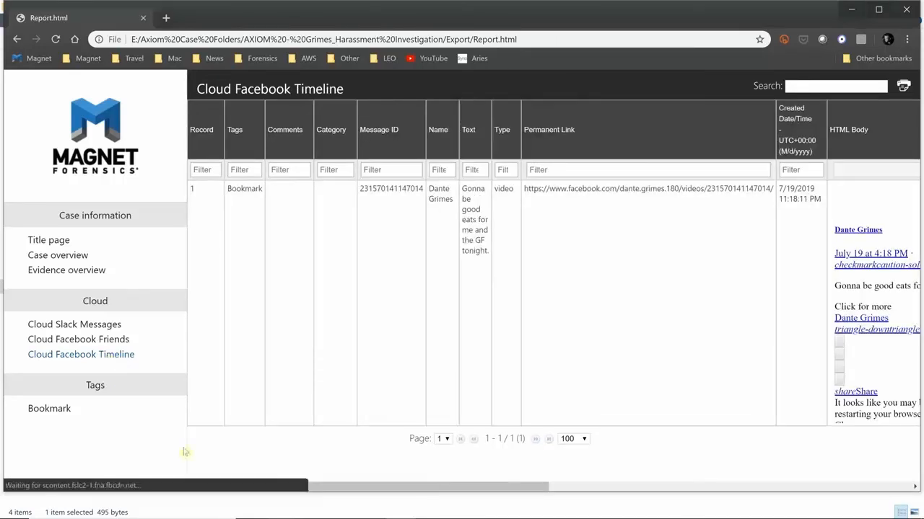
left_click_drag(310, 487, 173, 479)
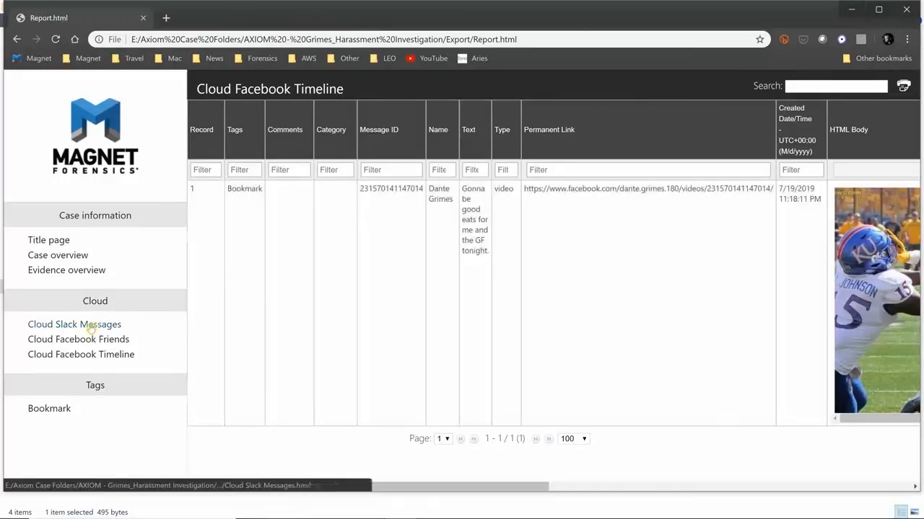
Review the Cloud Slack Messages table, scrolling right to the first message's chat thread link
left_click(90, 327)
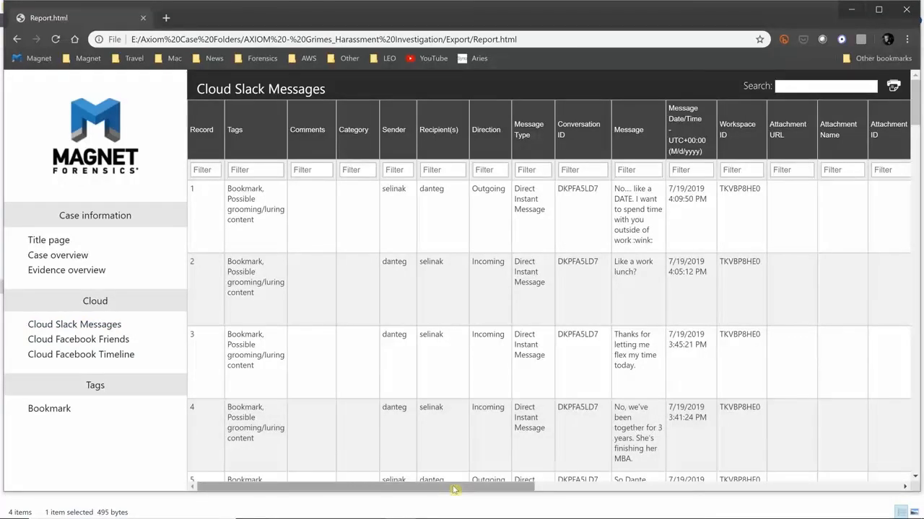
left_click_drag(454, 490, 454, 490)
left_click_drag(676, 485, 845, 485)
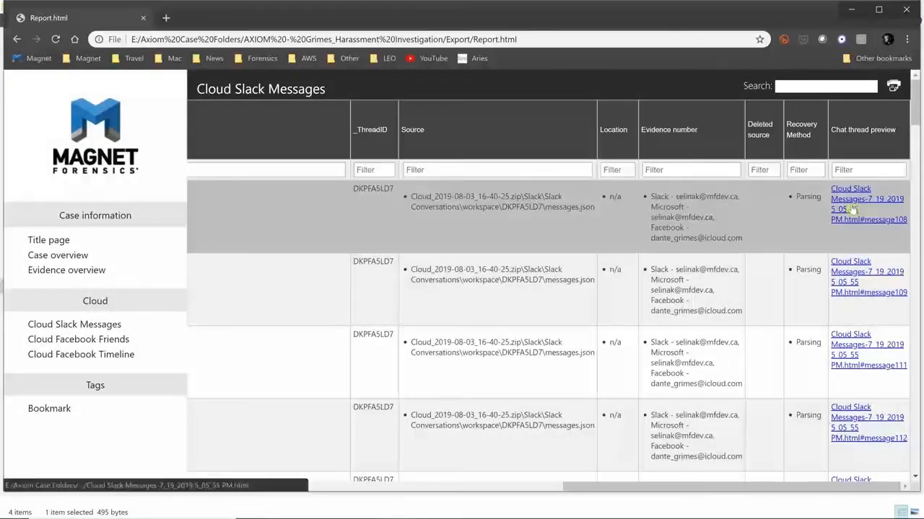
left_click(852, 210)
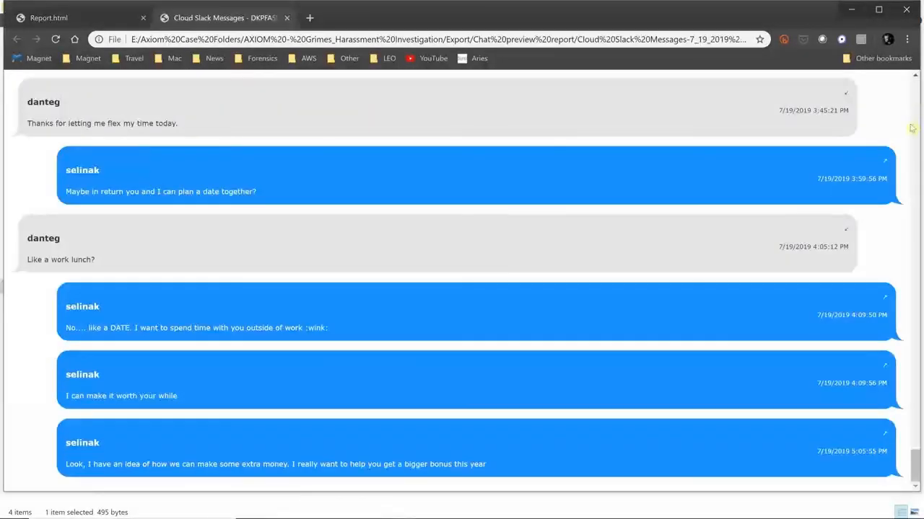
Scroll up through the exported Slack conversation in the chat thread preview tab
left_click_drag(915, 457, 915, 411)
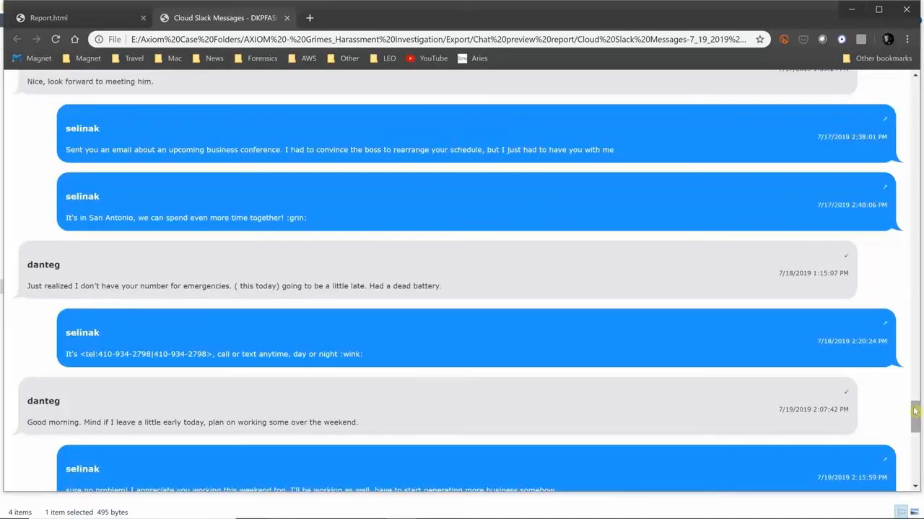